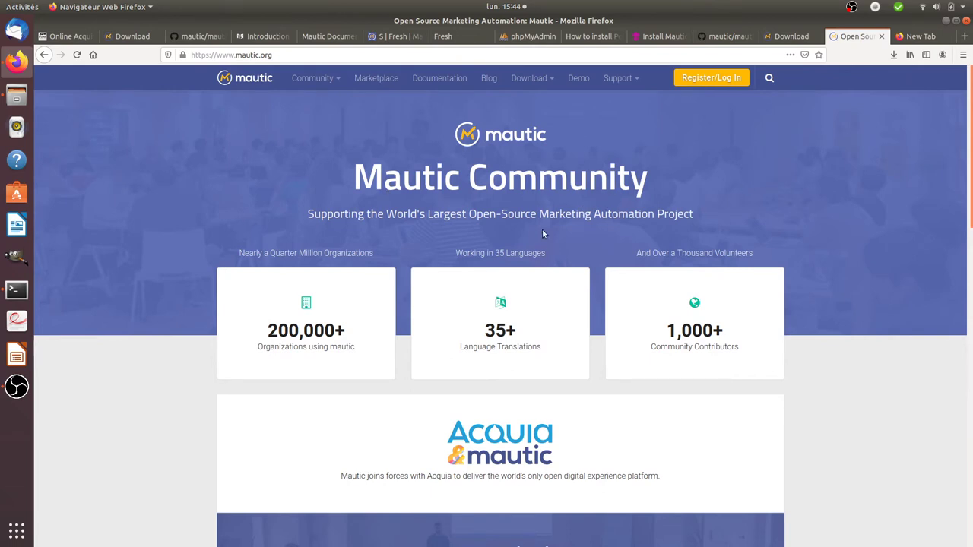
# - Highlight the Mautic heading, then switch to the mautic/mautic GitHub repository page and scroll up
pyautogui.moveTo(355, 178); pyautogui.dragTo(457, 176)
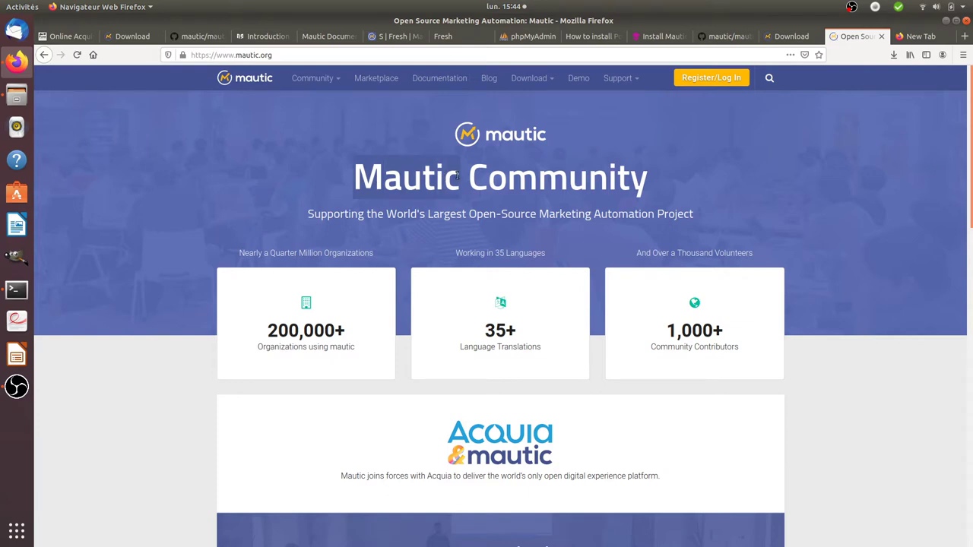
pyautogui.click(540, 215)
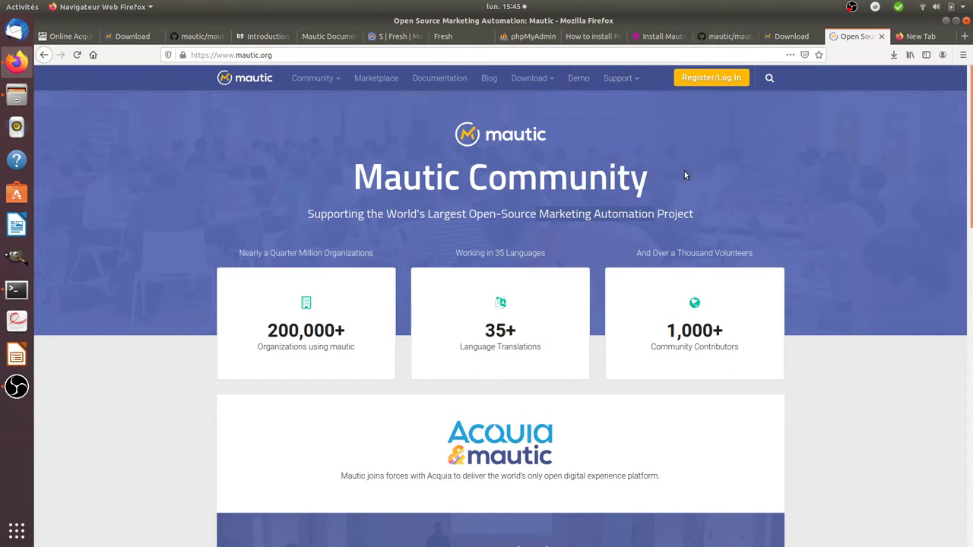
pyautogui.click(726, 35)
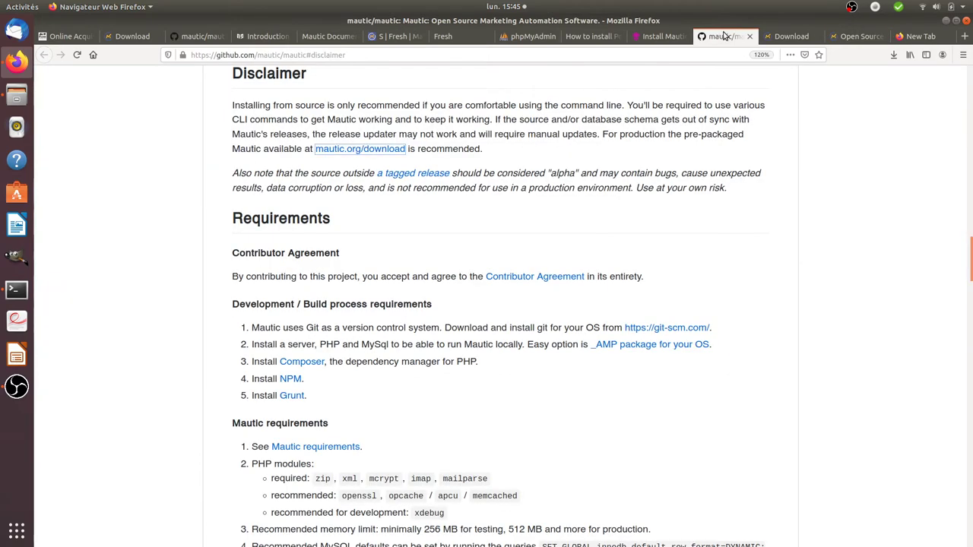
pyautogui.scroll(20, 697, 266)
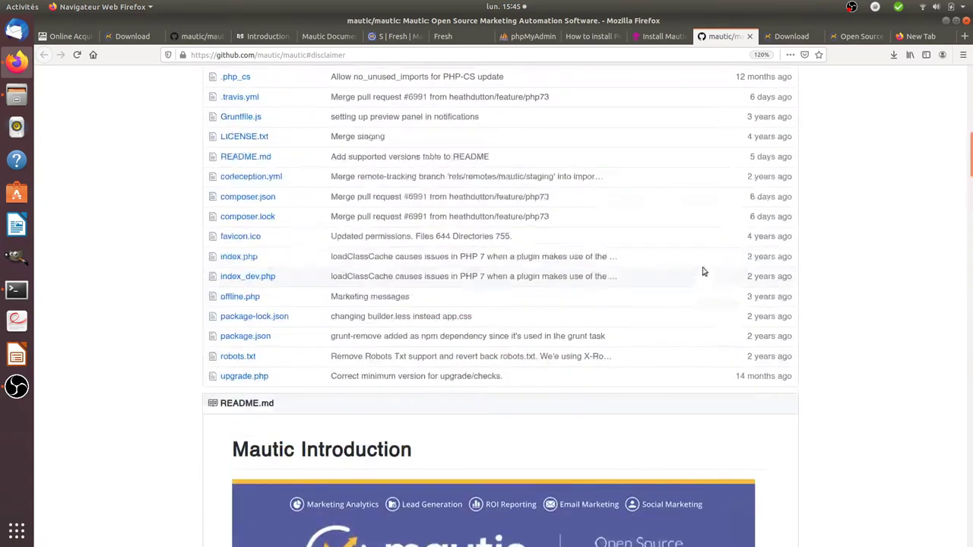
pyautogui.scroll(6, 697, 262)
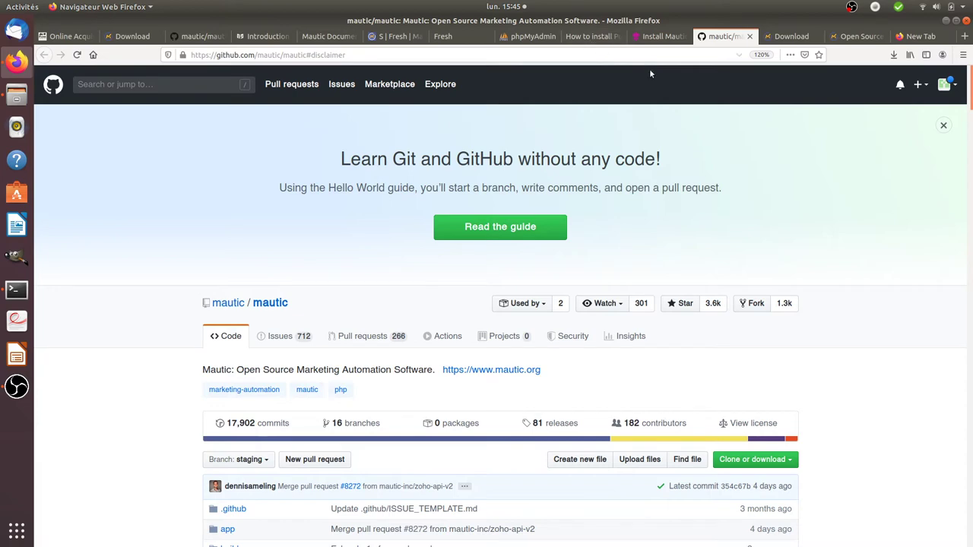
# - Flip through the Polr guide, documentation PDF, Fresh Mautic and documentation introduction tabs
pyautogui.click(589, 36)
pyautogui.click(318, 35)
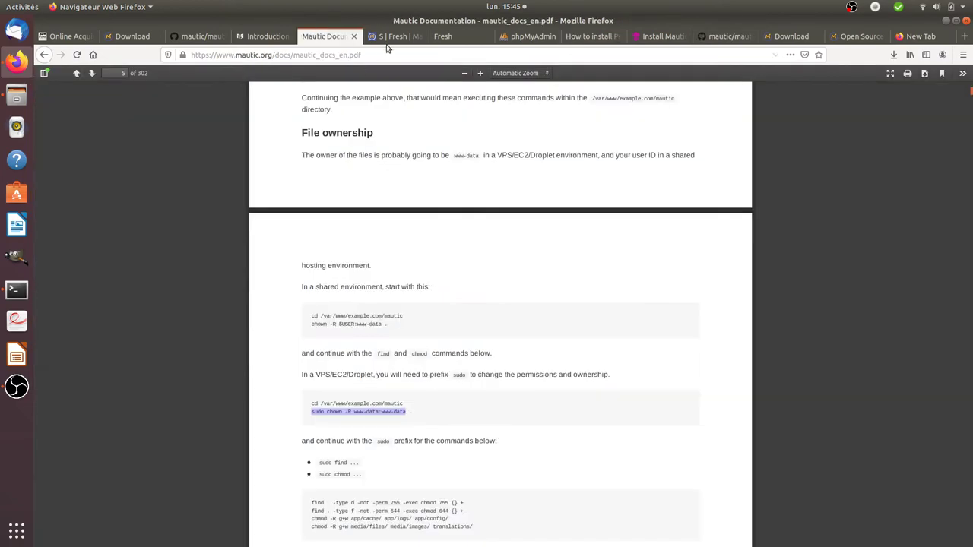
pyautogui.click(389, 38)
pyautogui.click(244, 38)
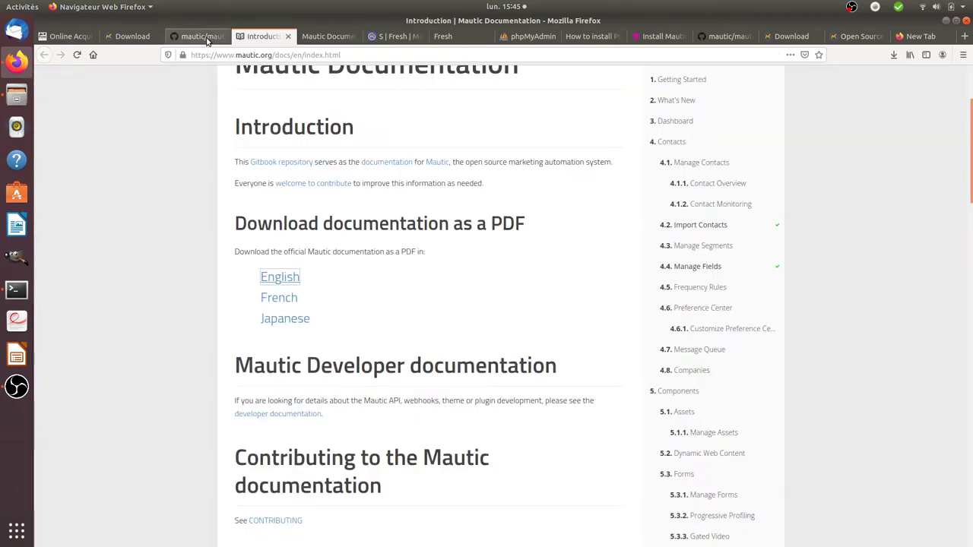
pyautogui.click(194, 38)
# - Open the Mautic download page and scroll to its download form
pyautogui.click(130, 37)
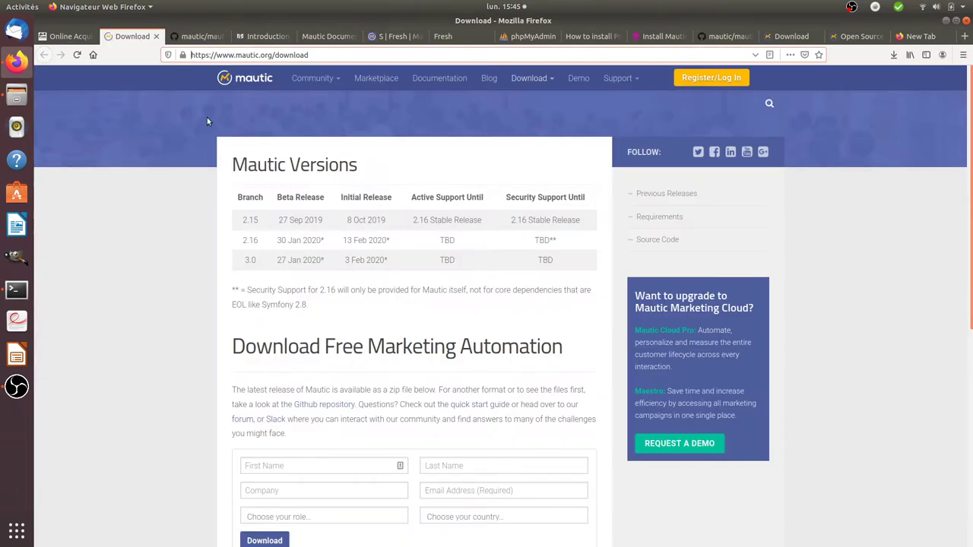
pyautogui.moveTo(273, 55); pyautogui.dragTo(324, 58)
pyautogui.scroll(-5, 289, 243)
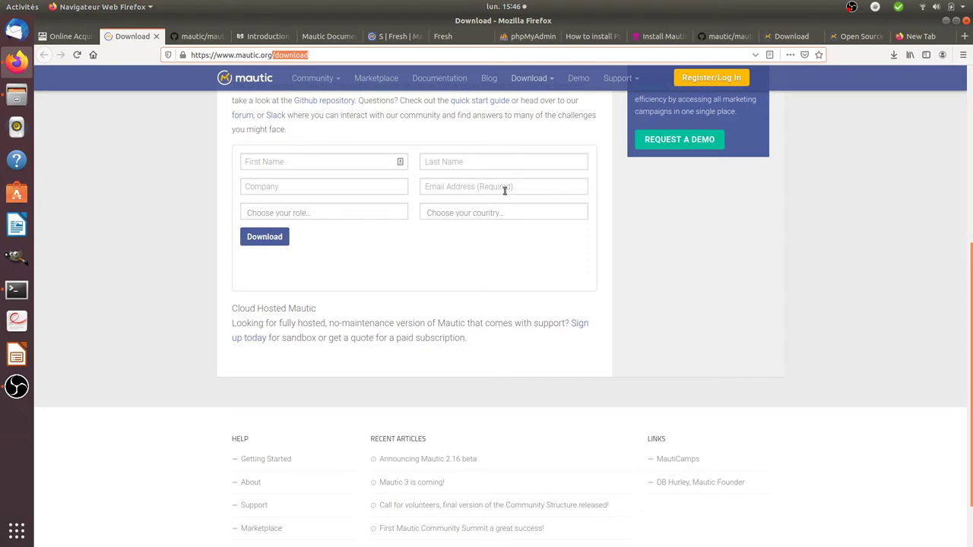
pyautogui.scroll(4, 478, 188)
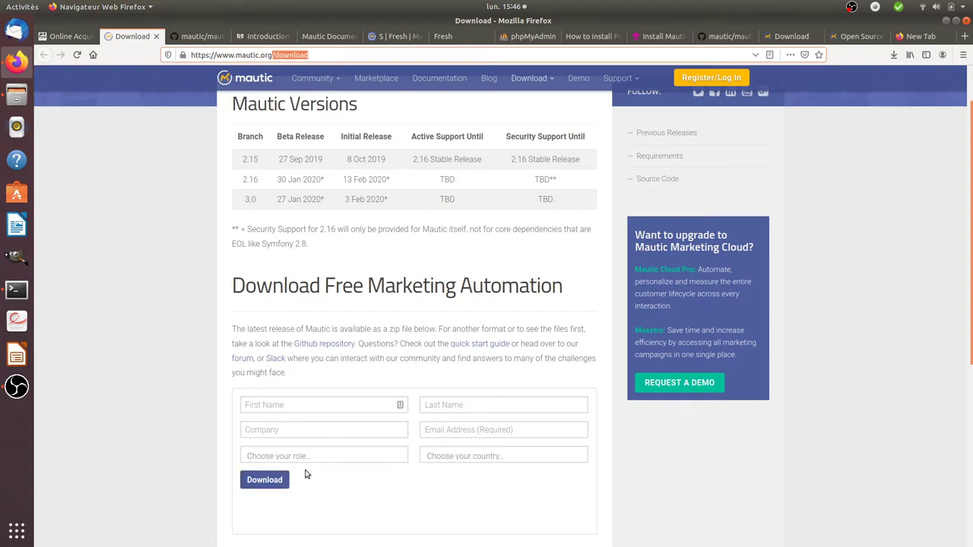
pyautogui.scroll(-3, 444, 399)
# - Enter a first name and an e-mail address in the download form
pyautogui.click(483, 248)
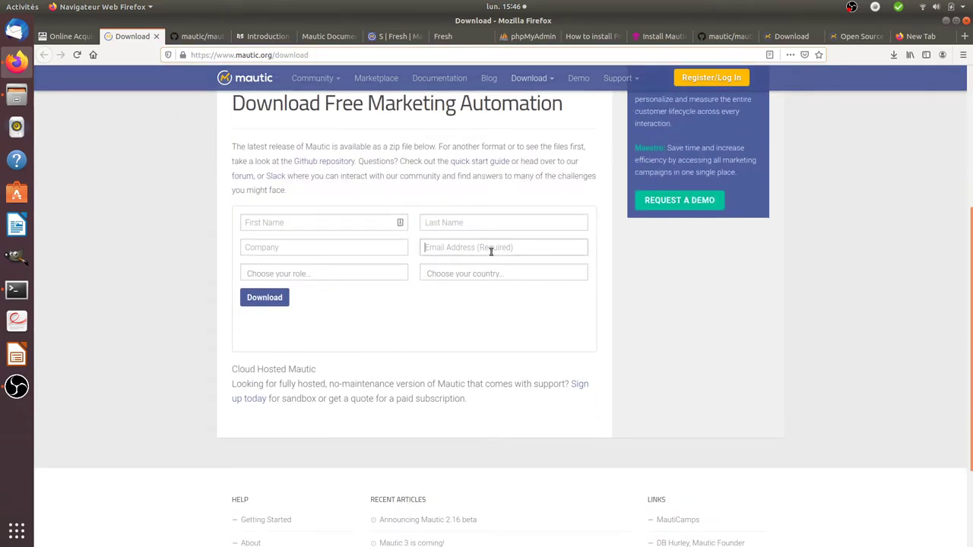
pyautogui.click(365, 225)
pyautogui.write('toto')
pyautogui.write('toot')
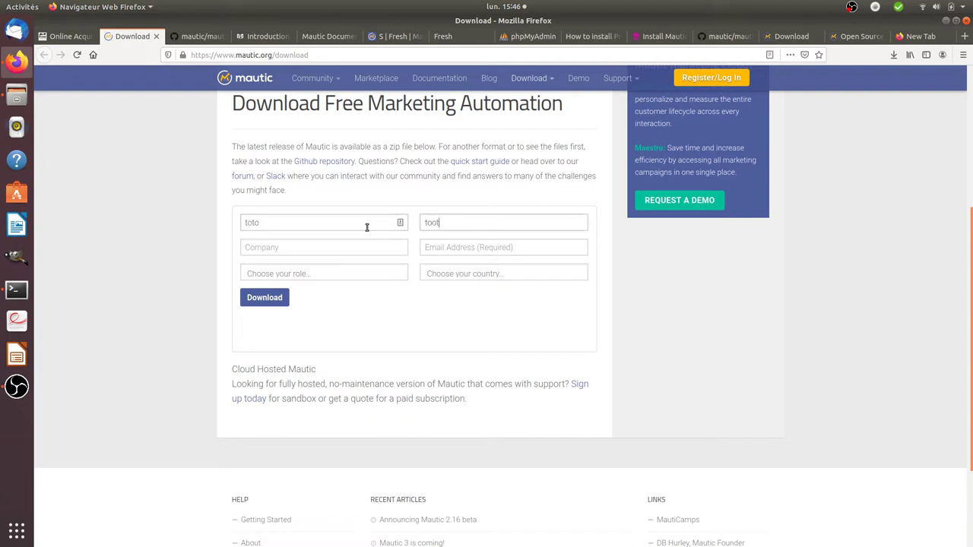
pyautogui.write('t')
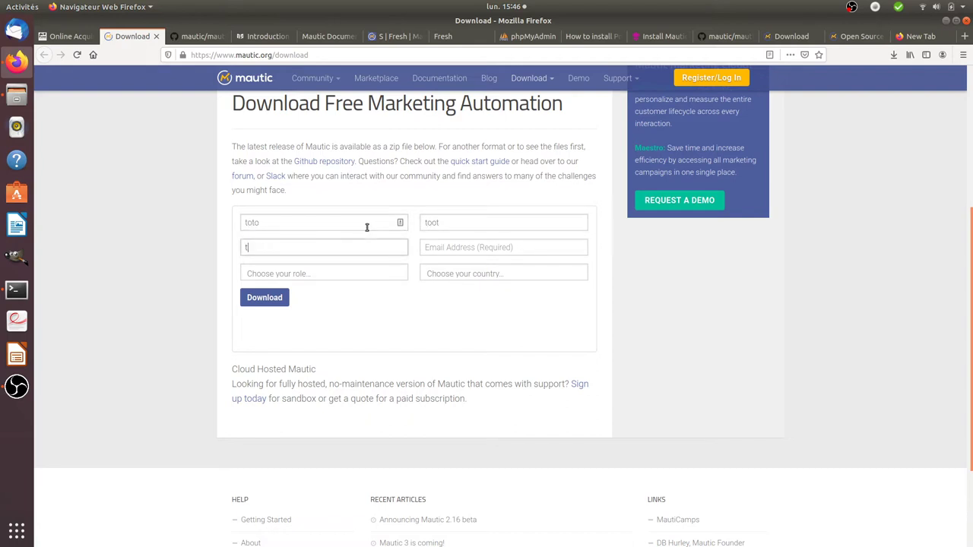
pyautogui.press('Tab')
pyautogui.write('toot')
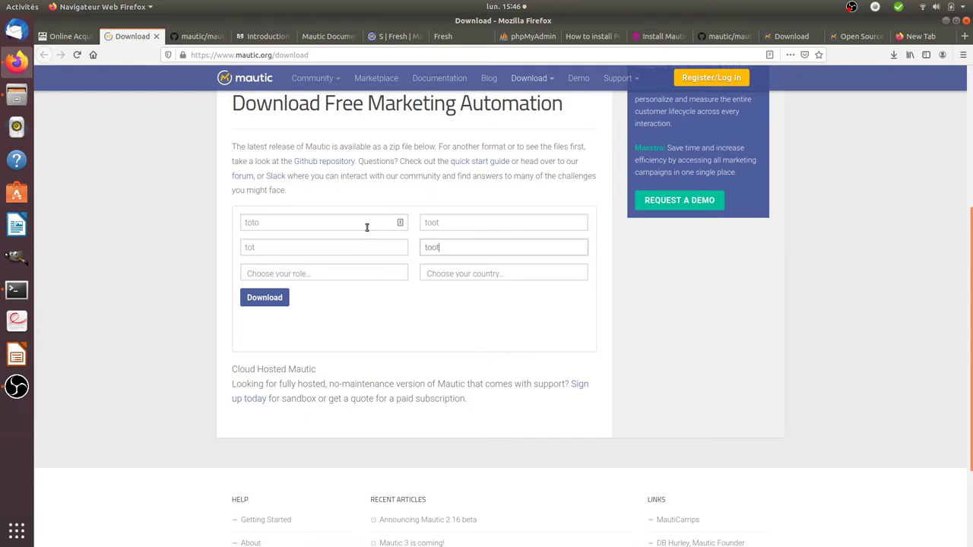
pyautogui.write('@toot.com')
# - Choose Afghanistan as country and Marketing Executive as role, then submit the form
pyautogui.click(458, 272)
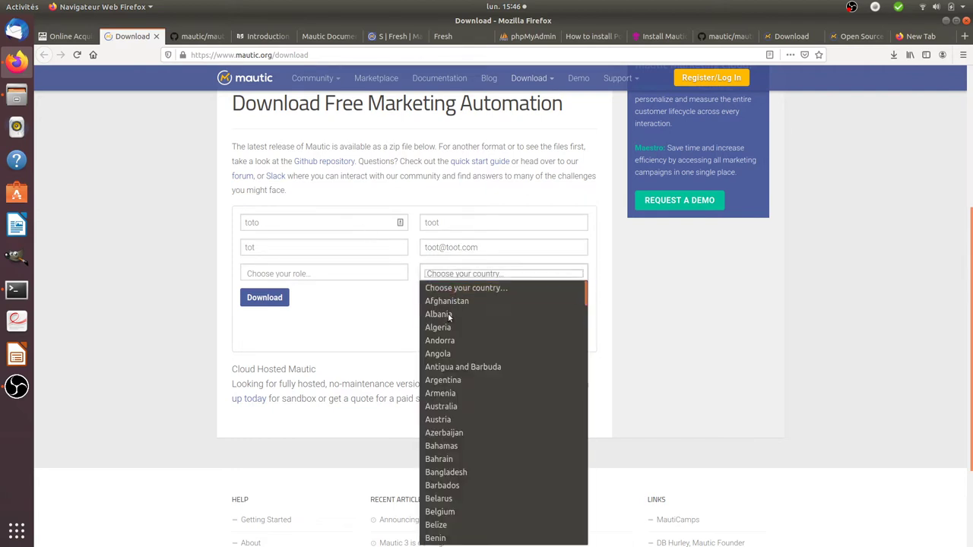
pyautogui.click(439, 301)
pyautogui.click(314, 275)
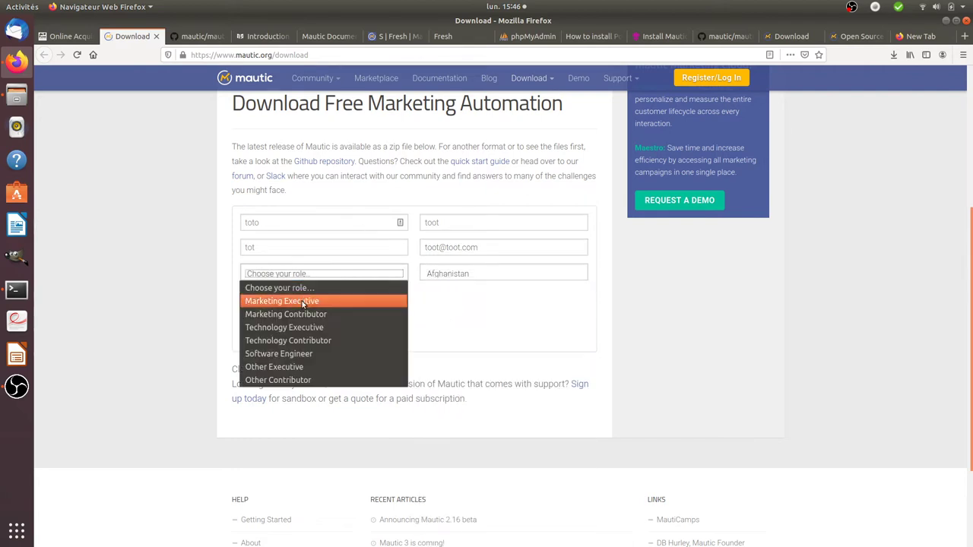
pyautogui.click(303, 301)
pyautogui.click(266, 301)
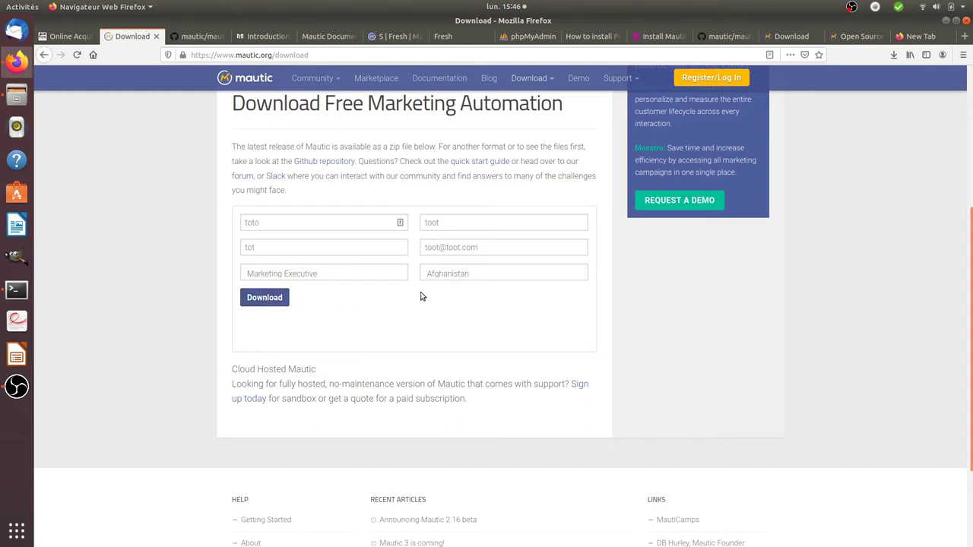
# - Resubmit the form and save 2.15.3.zip to disk from the download dialog
pyautogui.click(266, 301)
pyautogui.click(893, 55)
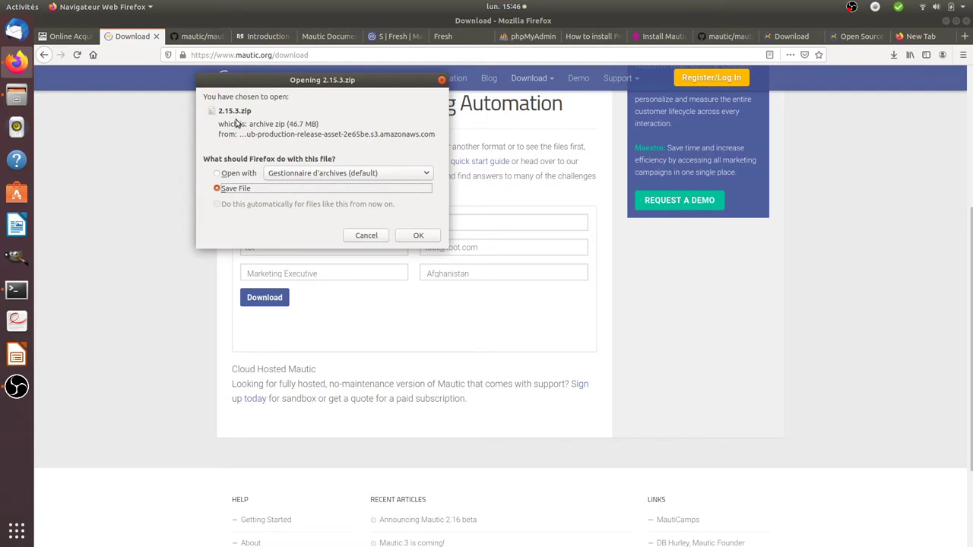
pyautogui.click(411, 239)
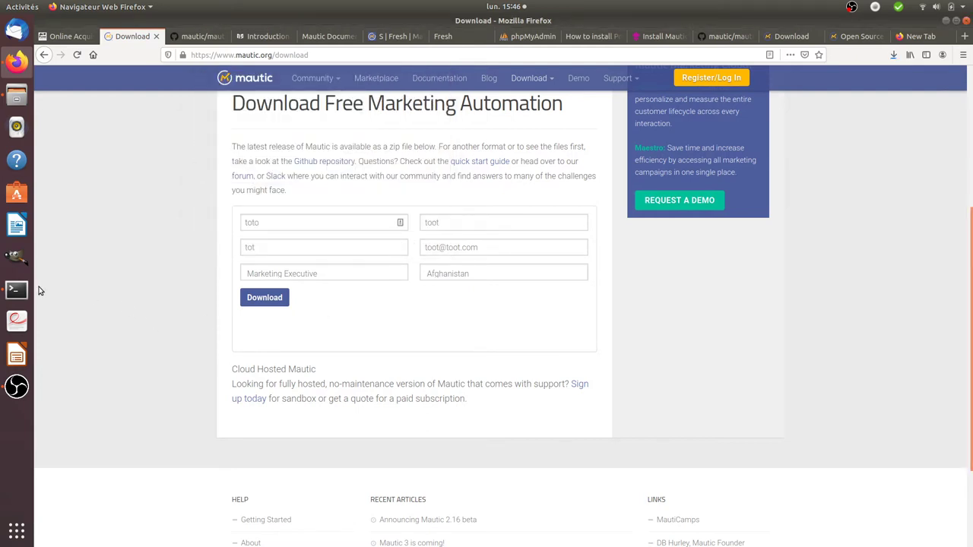
# - Bring the Terminal to full screen and clear it
pyautogui.click(17, 290)
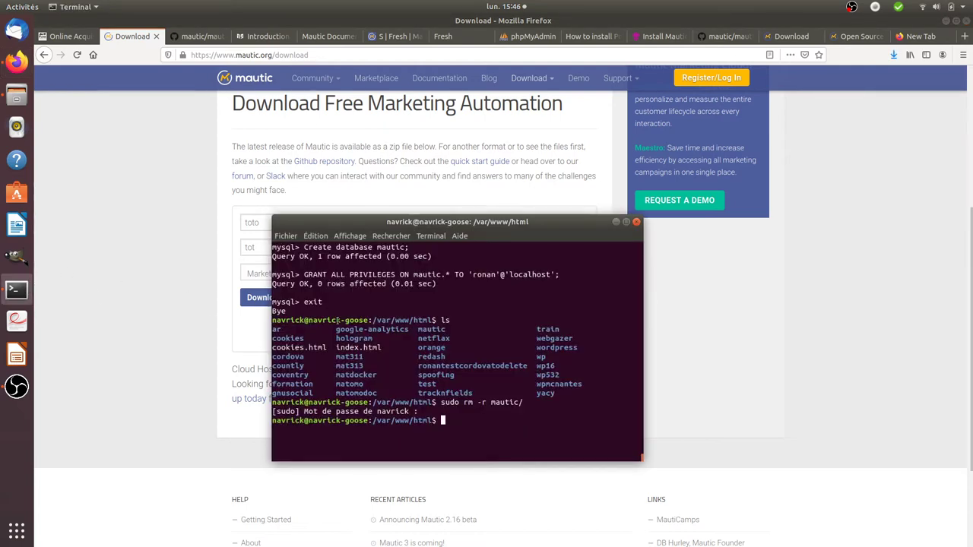
pyautogui.hotkey('ctrl', 'l')
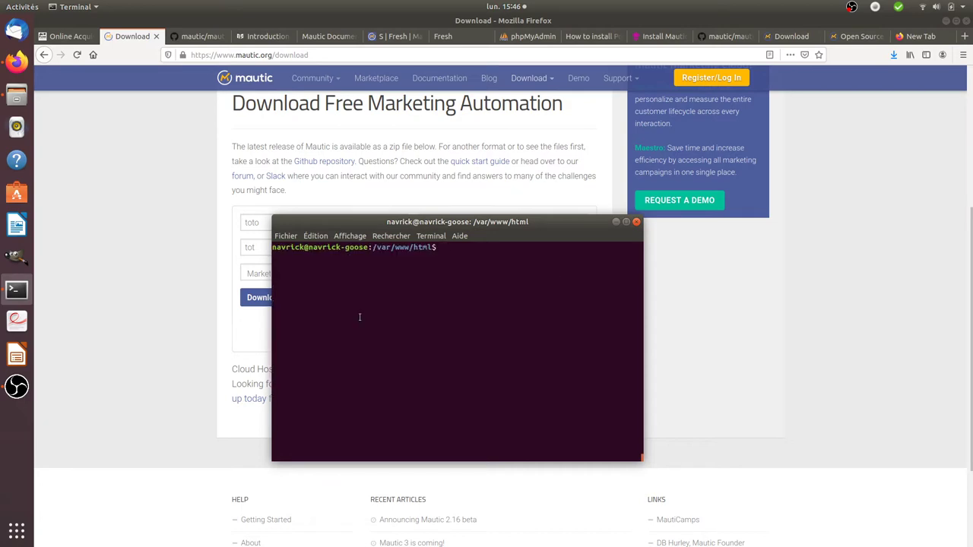
pyautogui.click(625, 223)
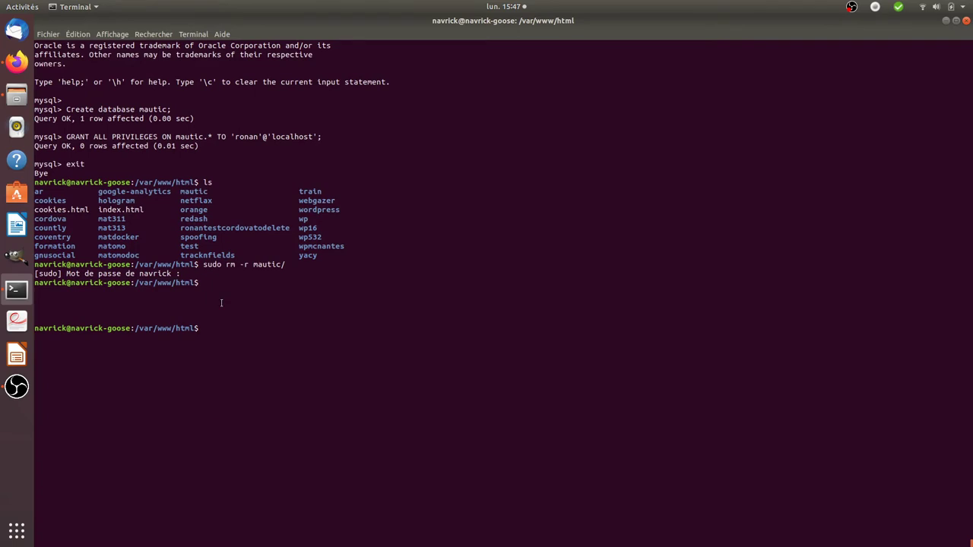
pyautogui.hotkey('ctrl', 'l')
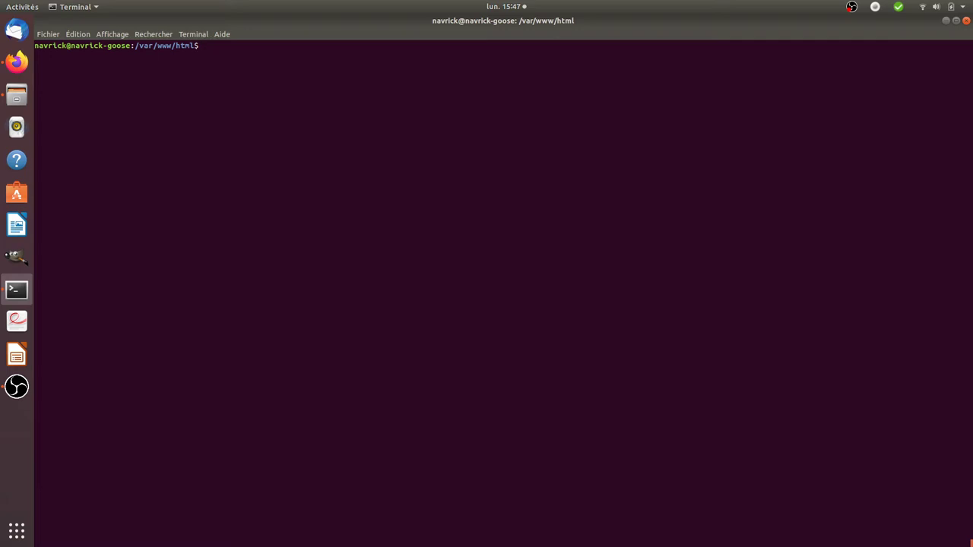
# - Create the mautic directory with sudo mkdir, enter it and list its contents
pyautogui.write('sudo mkdir mautic')
pyautogui.press('Return')
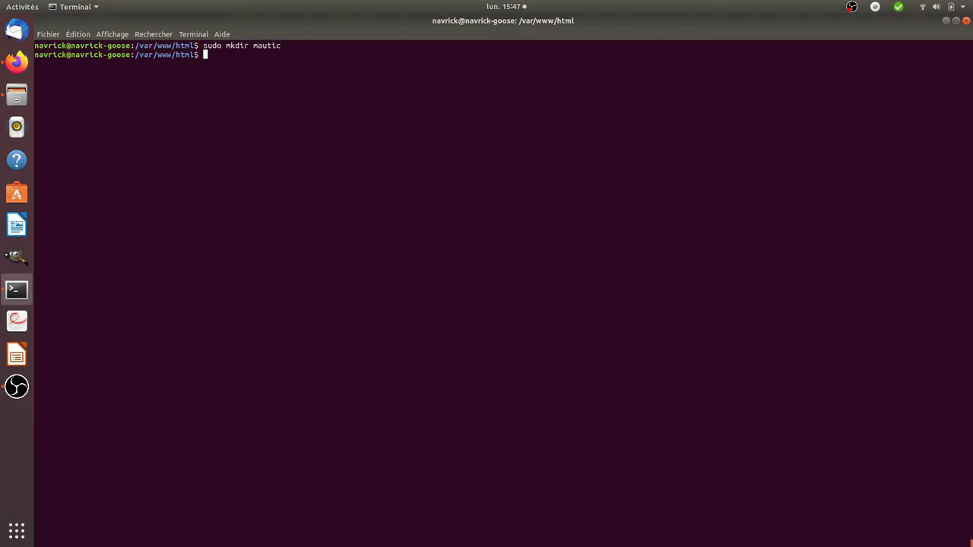
pyautogui.write('cd mau')
pyautogui.press('Tab')
pyautogui.press('Return')
pyautogui.write('ls')
pyautogui.press('Return')
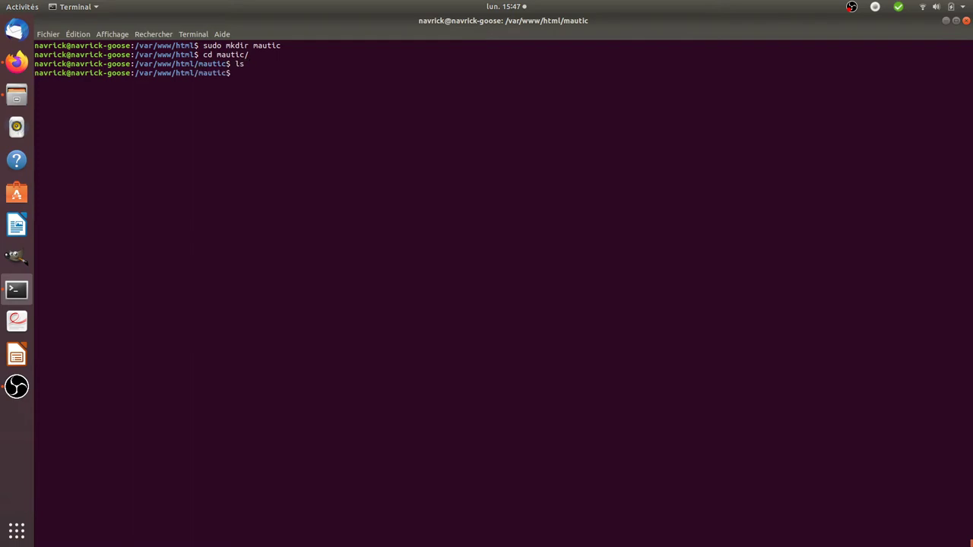
# - Try moving 2.15.3.zip from Téléchargements with sudo mv, then go back up to /var/www/html
pyautogui.write('sudo mv /home/na')
pyautogui.press('Tab')
pyautogui.write('T')
pyautogui.write('&')
pyautogui.press('Tab')
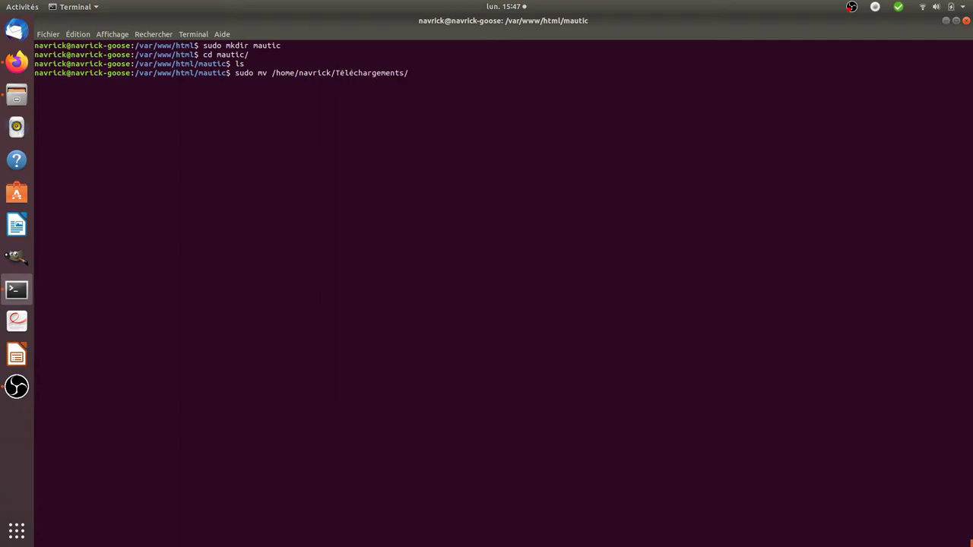
pyautogui.write('2.1')
pyautogui.press('Tab')
pyautogui.press('Return')
pyautogui.write('cd ..')
pyautogui.press('Return')
# - Rerun the move with mautic/ as destination so 2.15.3.zip lands in the mautic folder
pyautogui.press('Up')
pyautogui.press('Up')
pyautogui.write('/ma')
pyautogui.press('BackSpace')
pyautogui.press('BackSpace')
pyautogui.press('BackSpace')
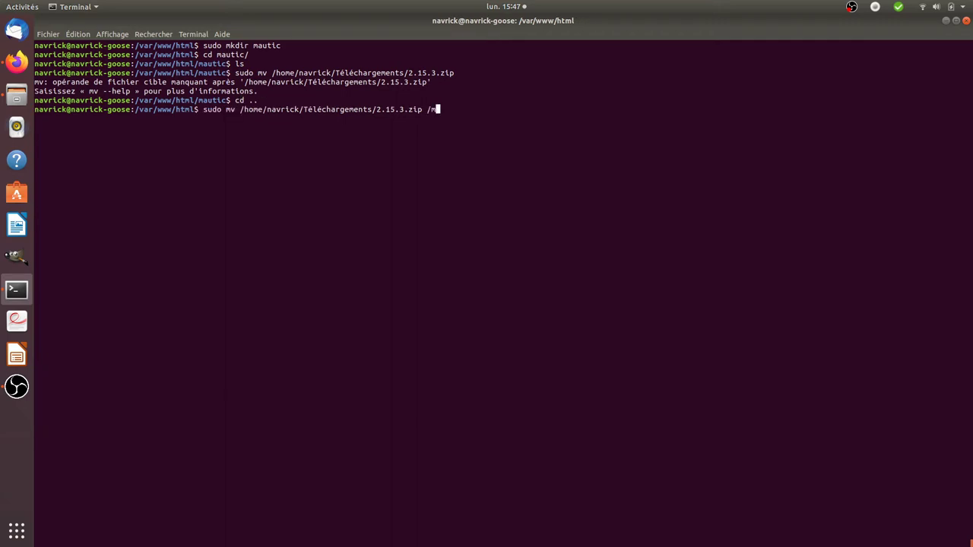
pyautogui.write('ma')
pyautogui.press('Tab')
pyautogui.press('Return')
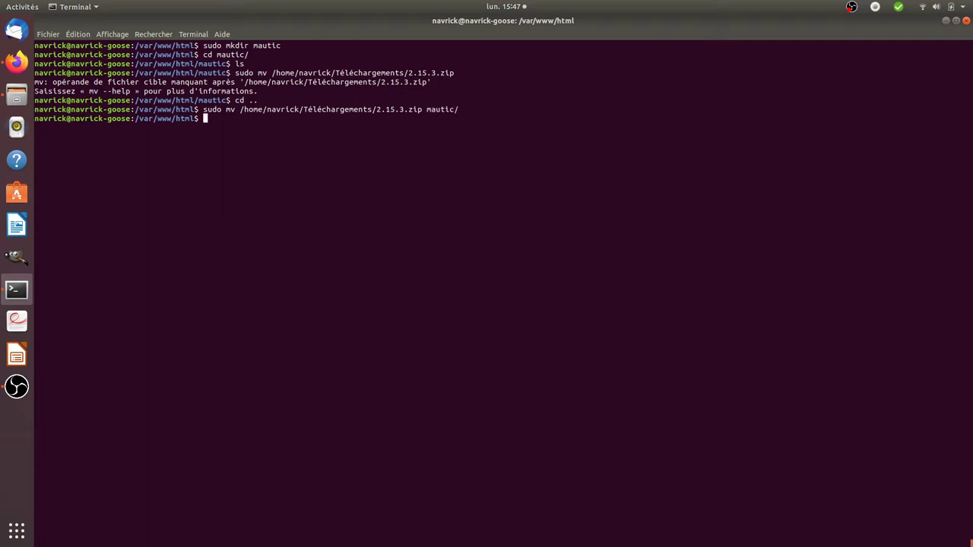
pyautogui.hotkey('ctrl', 'l')
pyautogui.press('Return')
# - Enter the mautic folder and clear the screen
pyautogui.write('cd mau')
pyautogui.press('Tab')
pyautogui.press('Return')
pyautogui.hotkey('ctrl', 'l')
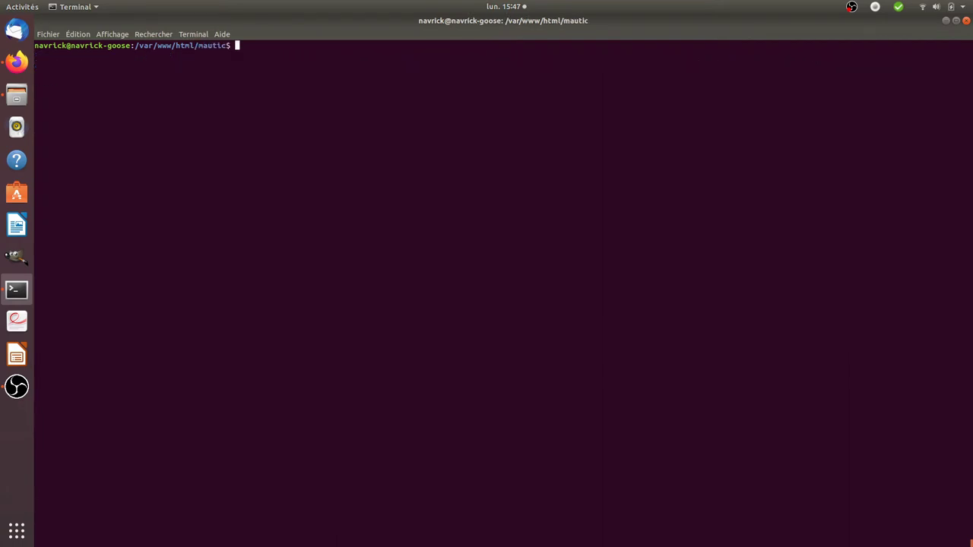
# - Run sudo unzip 2.15.3.zip, clear the output, and list the extracted Mautic files
pyautogui.write('ls')
pyautogui.press('Return')
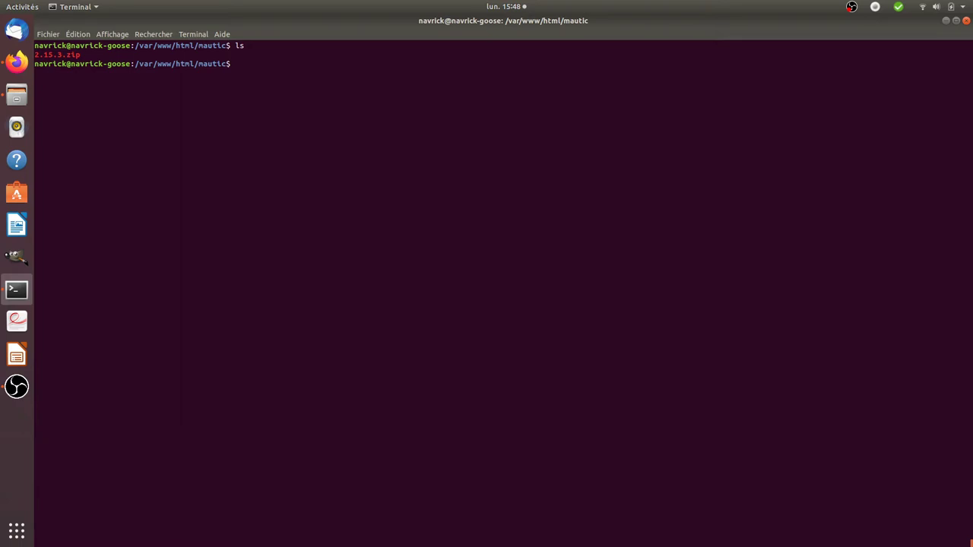
pyautogui.write('sudo unzip2.')
pyautogui.press('Tab')
pyautogui.press('Return')
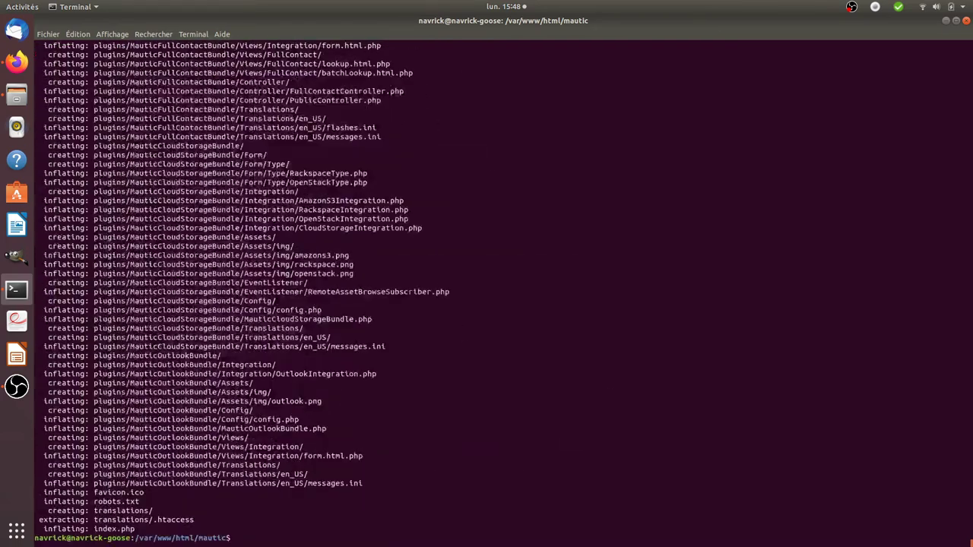
pyautogui.hotkey('ctrl', 'l')
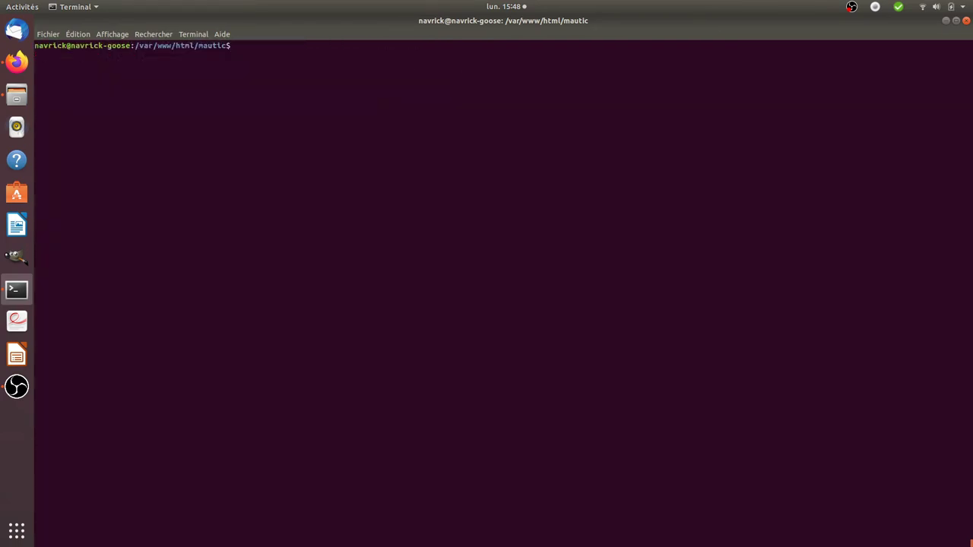
pyautogui.write('ls')
pyautogui.press('Return')
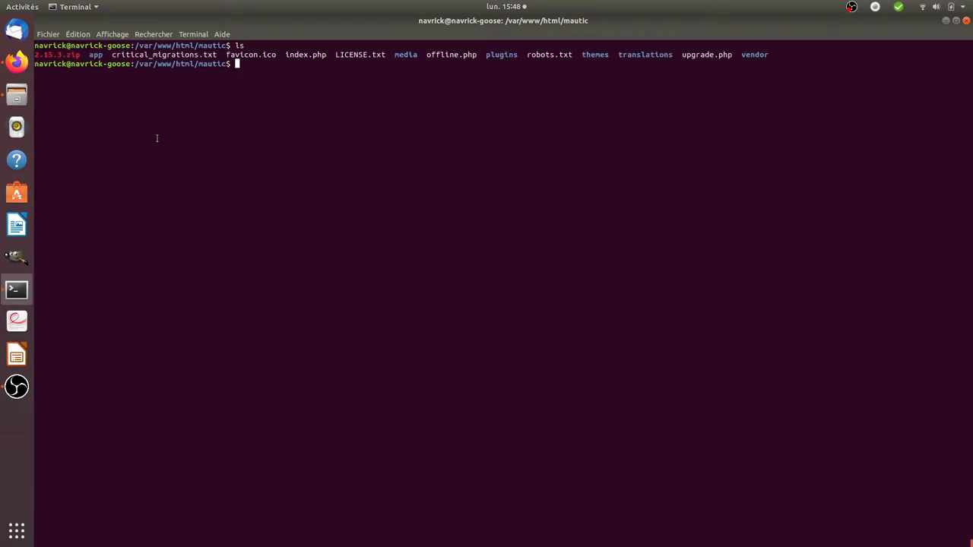
# - Load localhost/mautic in a new tab and select its site-offline error message
pyautogui.click(17, 61)
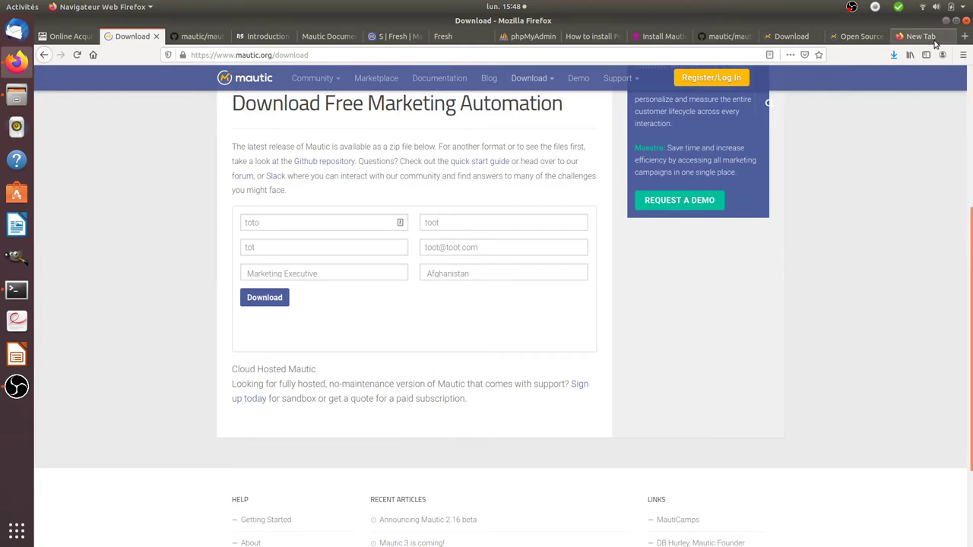
pyautogui.click(922, 38)
pyautogui.write('localhost/')
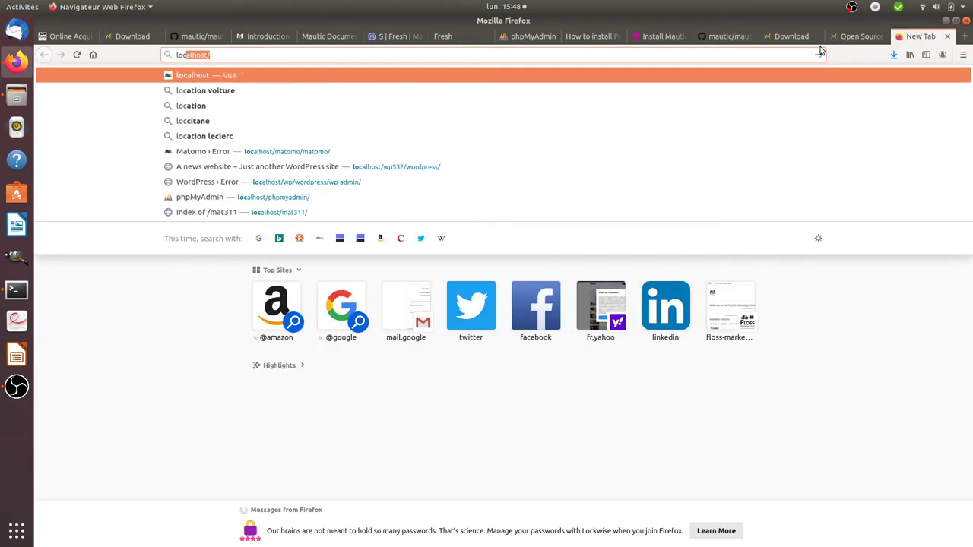
pyautogui.write('mautic')
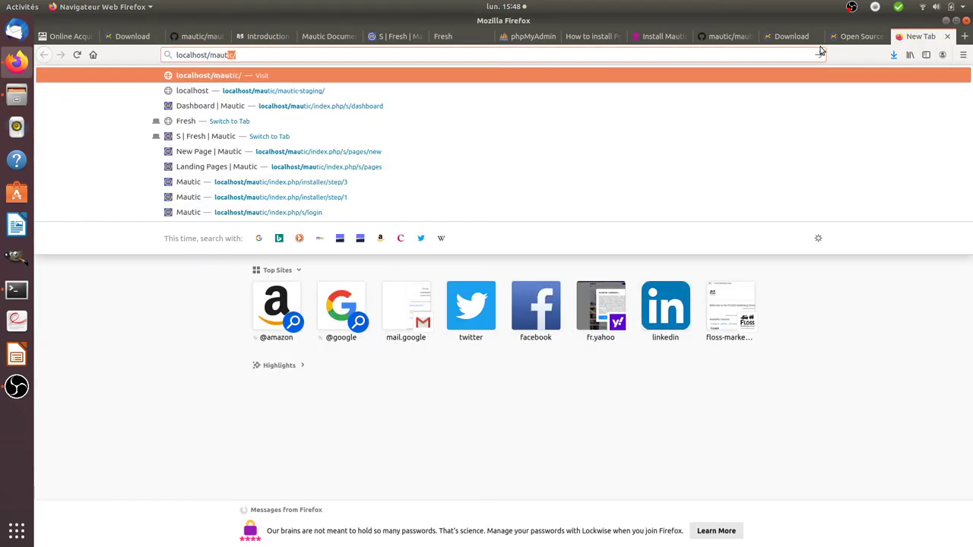
pyautogui.press('Return')
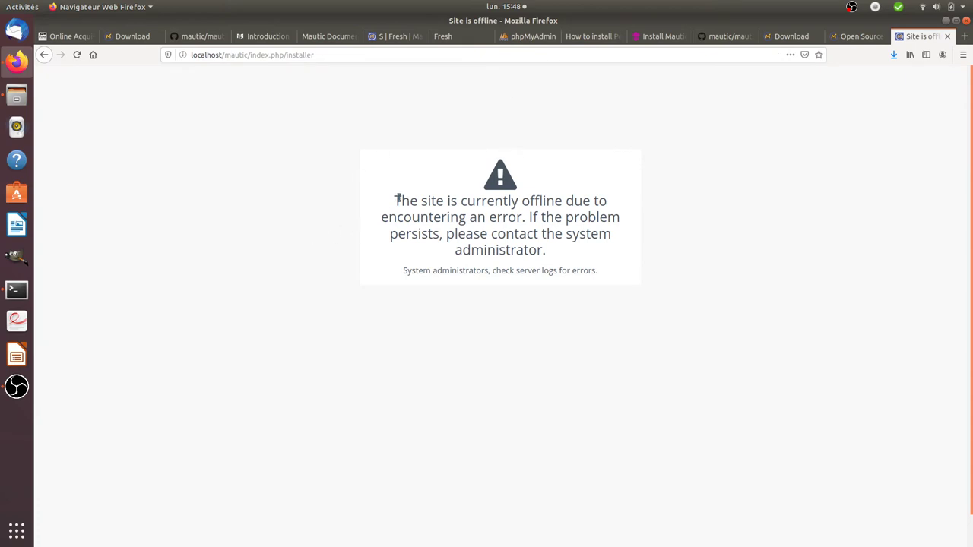
pyautogui.moveTo(394, 200); pyautogui.dragTo(565, 250)
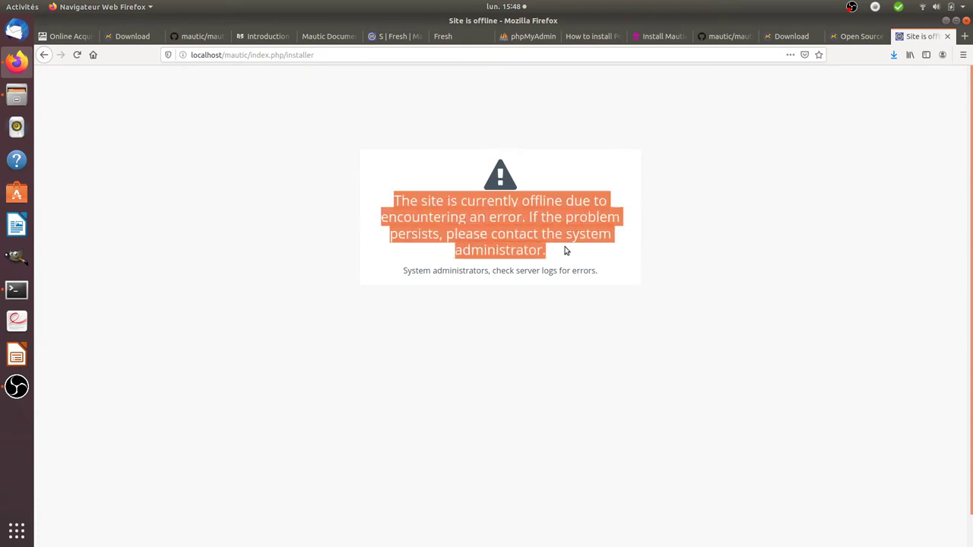
pyautogui.click(495, 284)
pyautogui.moveTo(394, 200); pyautogui.dragTo(593, 266)
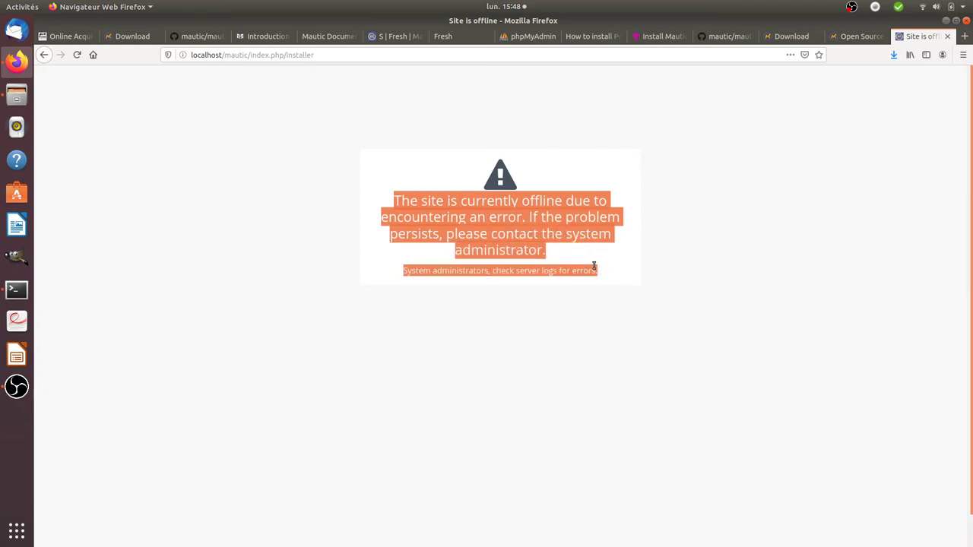
pyautogui.click(559, 286)
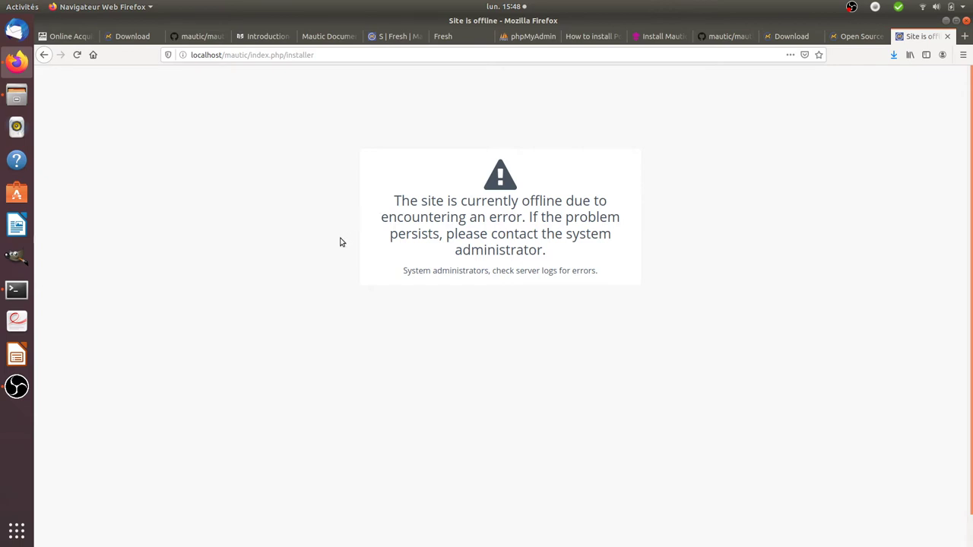
# - Find the chown command in the Mautic documentation PDF, then return to the Terminal
pyautogui.click(327, 37)
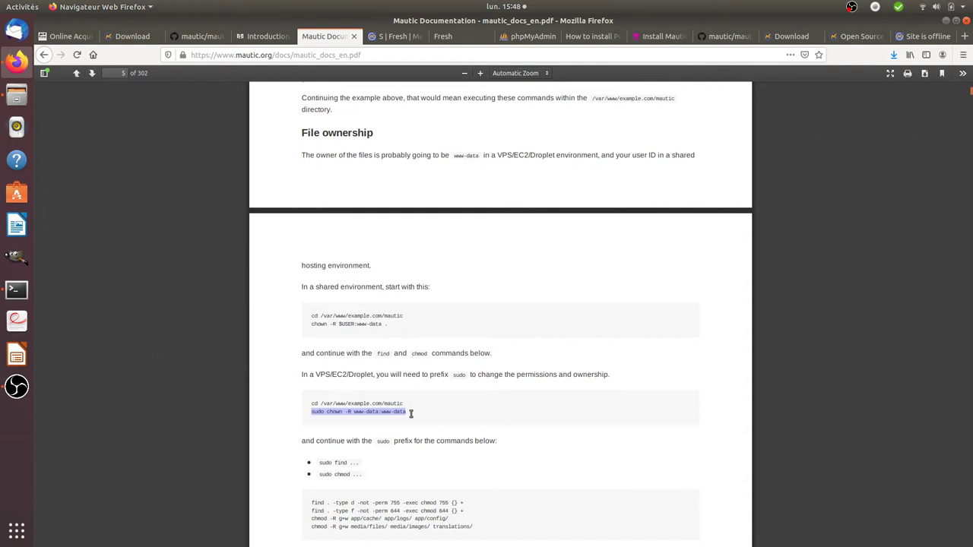
pyautogui.scroll(-1, 411, 413)
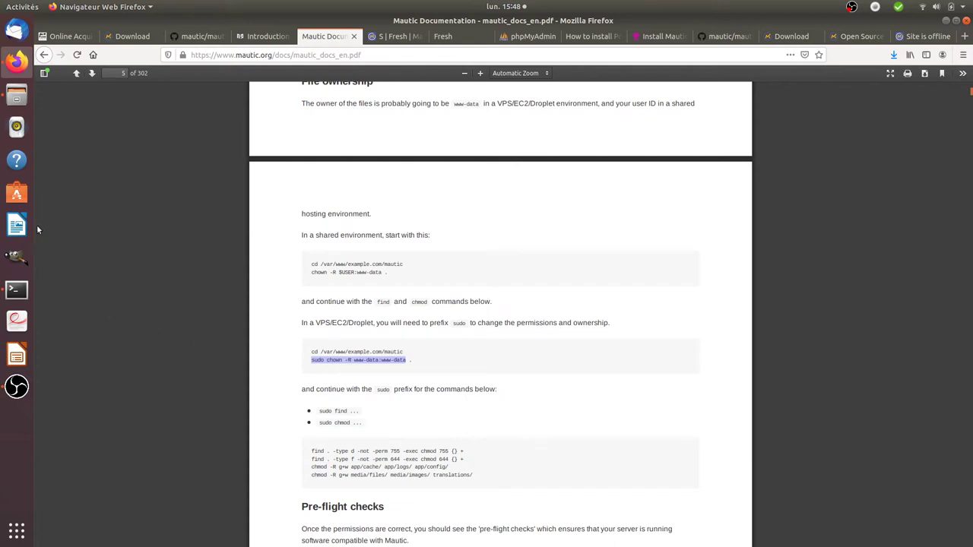
pyautogui.click(17, 290)
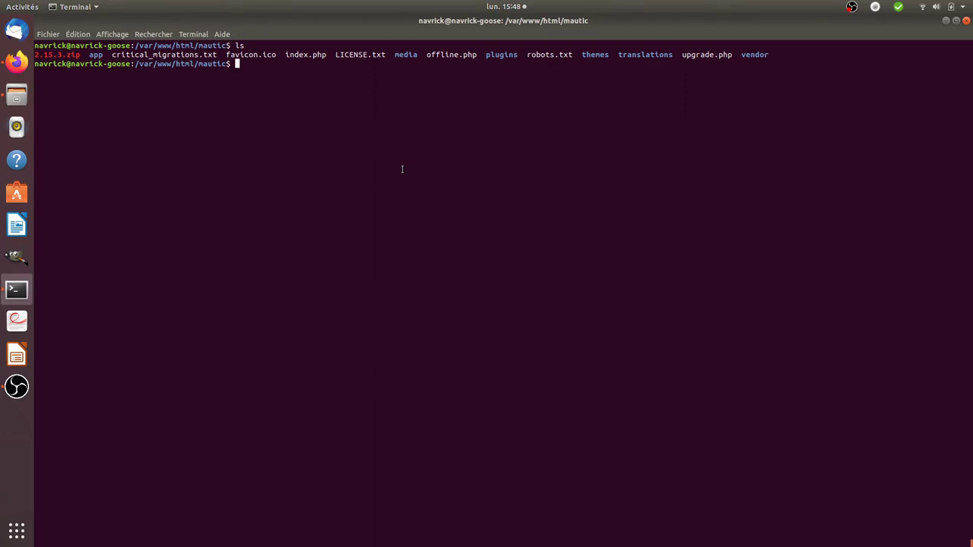
# - Run sudo chown -R www-data:www-data mautic/ in /var/www/html, then return to Firefox's offline page
pyautogui.write('cd ..')
pyautogui.press('Return')
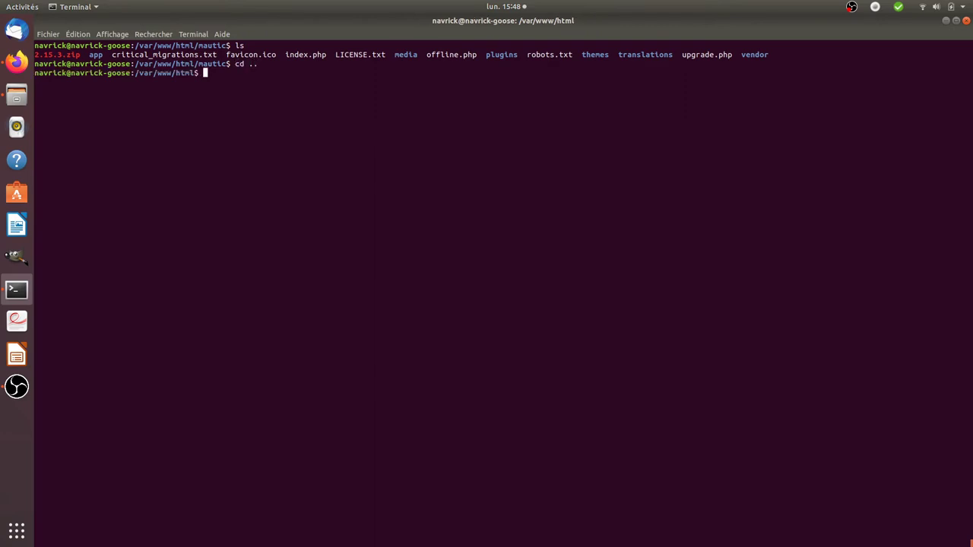
pyautogui.write('sudo chown -R www-data:www-data')
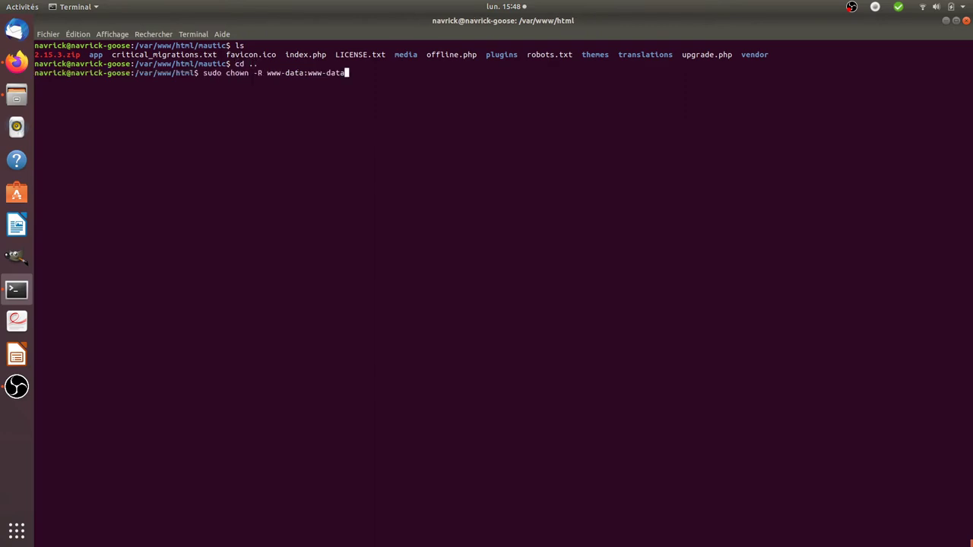
pyautogui.write('mau')
pyautogui.press('Tab')
pyautogui.press('Return')
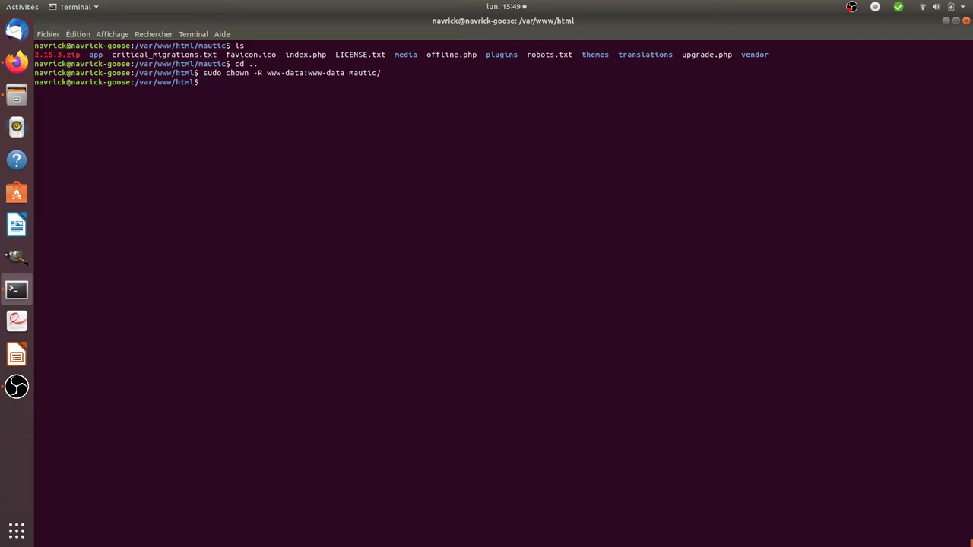
pyautogui.click(17, 63)
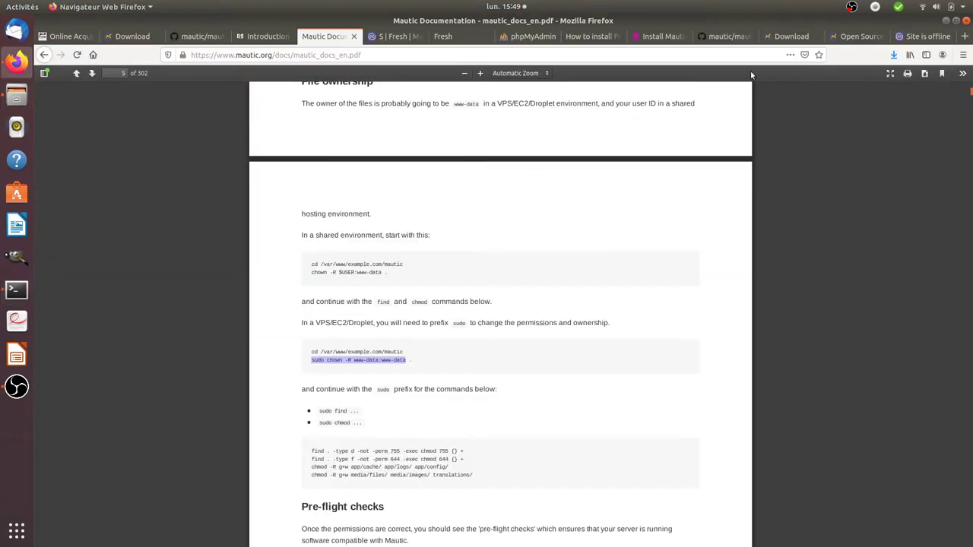
pyautogui.click(914, 39)
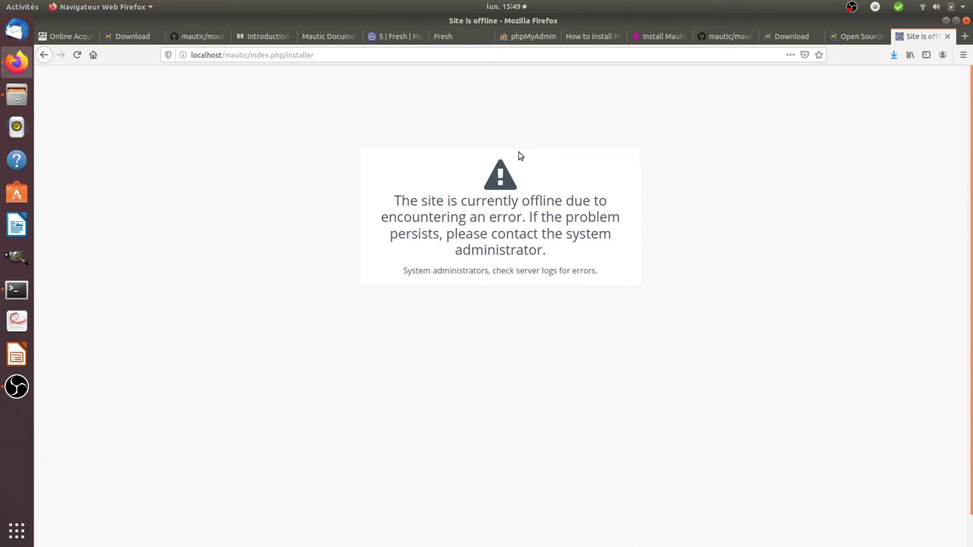
# - Reload the installer and advance from Environment Check to Database Setup
pyautogui.press('F5')
pyautogui.press('F5')
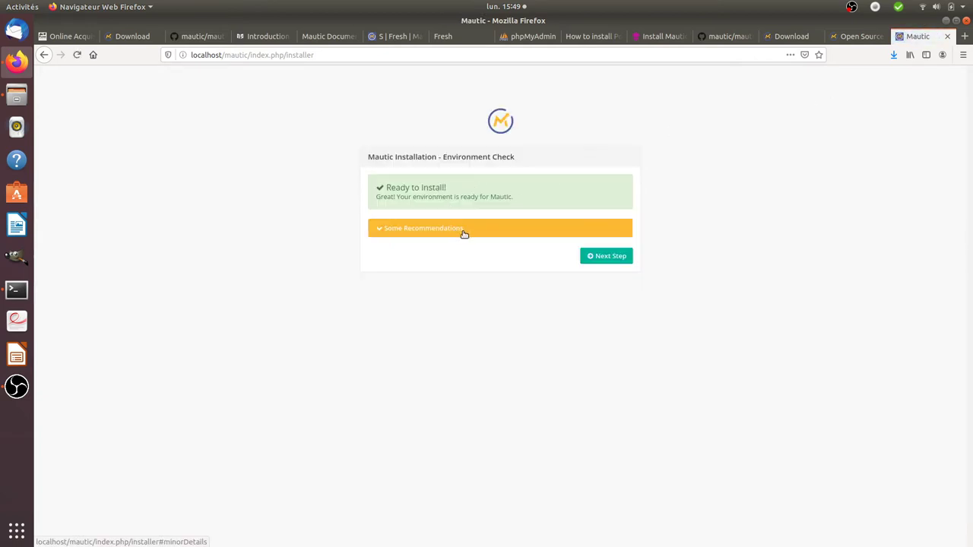
pyautogui.click(605, 257)
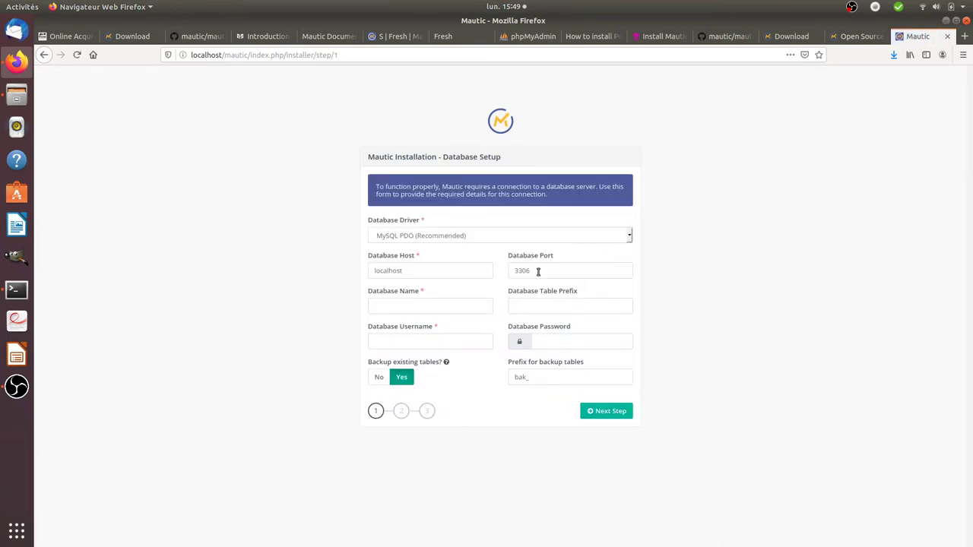
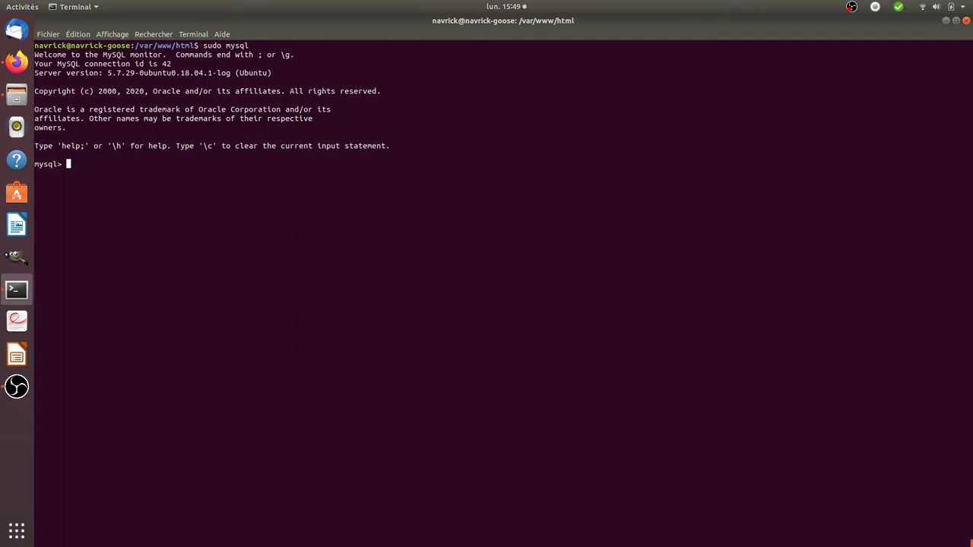
# - Erase the echoed ^[[A arrow codes to leave an empty mysql> prompt, then switch to Firefox
pyautogui.press('Up')
pyautogui.press('Up')
pyautogui.press('BackSpace')
pyautogui.press('BackSpace')
pyautogui.press('BackSpace')
pyautogui.press('BackSpace')
pyautogui.press('BackSpace')
pyautogui.press('BackSpace')
pyautogui.press('Up')
pyautogui.press('Up')
pyautogui.press('Up')
pyautogui.press('Up')
pyautogui.press('Up')
pyautogui.press('Down')
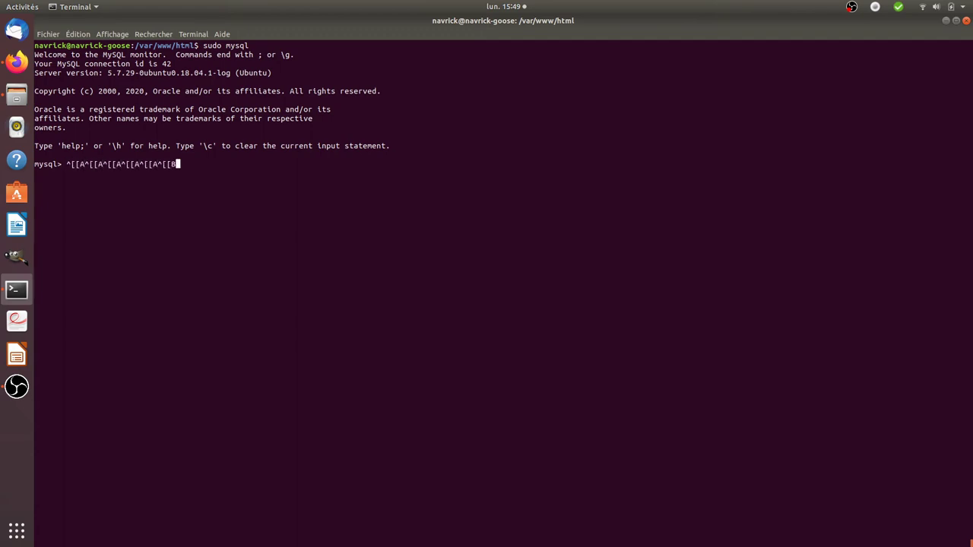
pyautogui.press('BackSpace')
pyautogui.press('BackSpace')
pyautogui.press('BackSpace')
pyautogui.press('BackSpace')
pyautogui.press('BackSpace')
pyautogui.press('BackSpace')
pyautogui.press('BackSpace')
pyautogui.press('BackSpace')
pyautogui.press('BackSpace')
pyautogui.press('BackSpace')
pyautogui.press('BackSpace')
pyautogui.press('BackSpace')
pyautogui.press('BackSpace')
pyautogui.press('BackSpace')
pyautogui.press('BackSpace')
pyautogui.press('BackSpace')
pyautogui.press('BackSpace')
pyautogui.press('BackSpace')
pyautogui.press('Down')
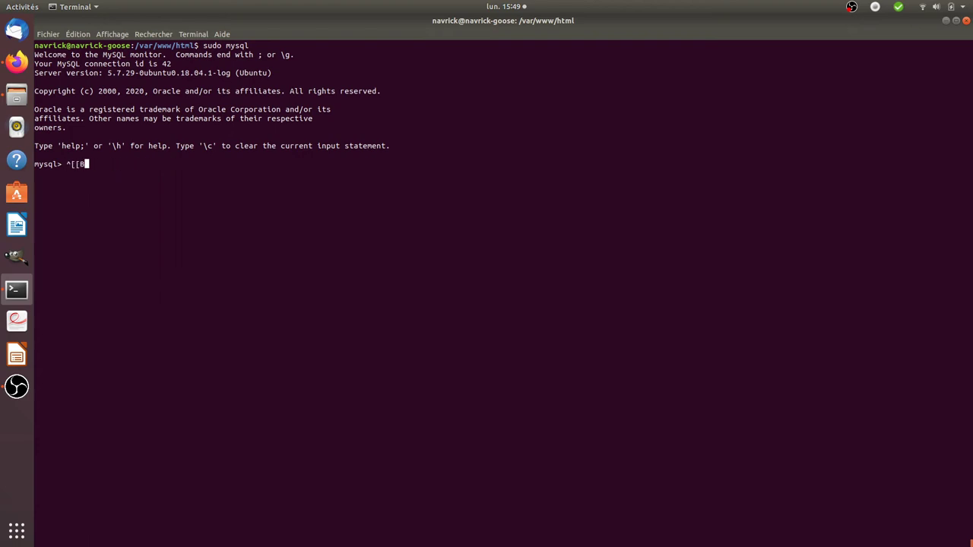
pyautogui.press('Down')
pyautogui.press('BackSpace')
pyautogui.press('BackSpace')
pyautogui.press('BackSpace')
pyautogui.press('BackSpace')
pyautogui.press('BackSpace')
pyautogui.press('BackSpace')
pyautogui.click(16, 62)
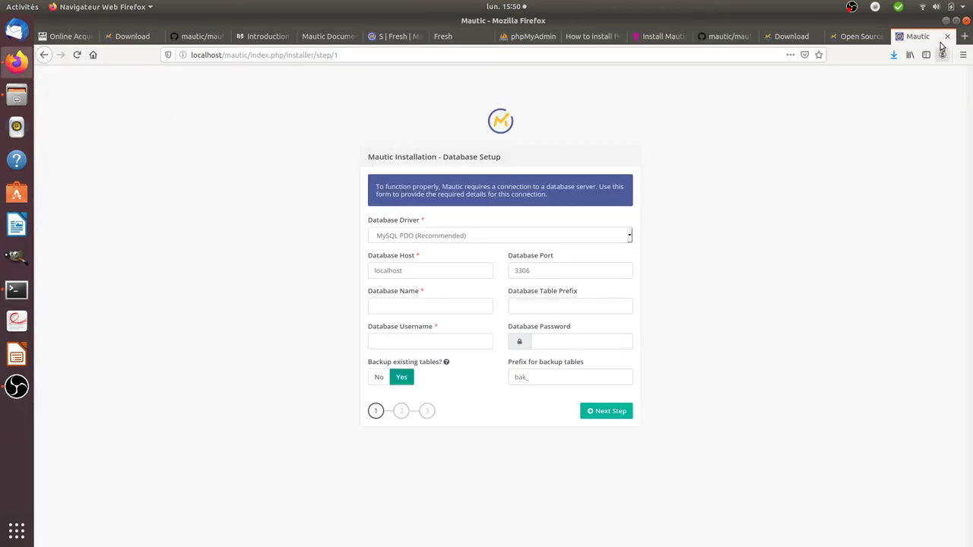
# - In a new tab, load the FLOSS Marketing School wiki and search it for 'create database'
pyautogui.click(964, 38)
pyautogui.write('wiki.floss-marketing-school.com/')
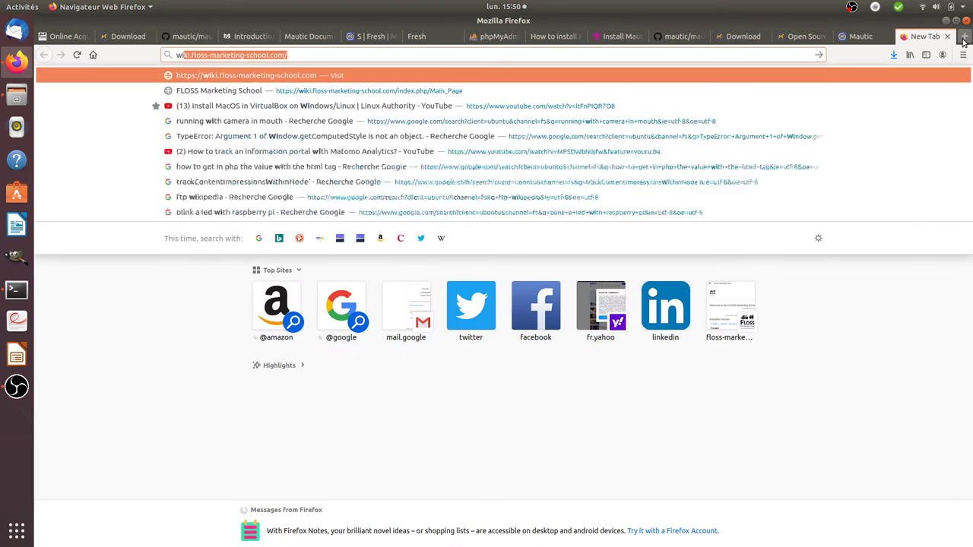
pyautogui.press('Return')
pyautogui.click(885, 97)
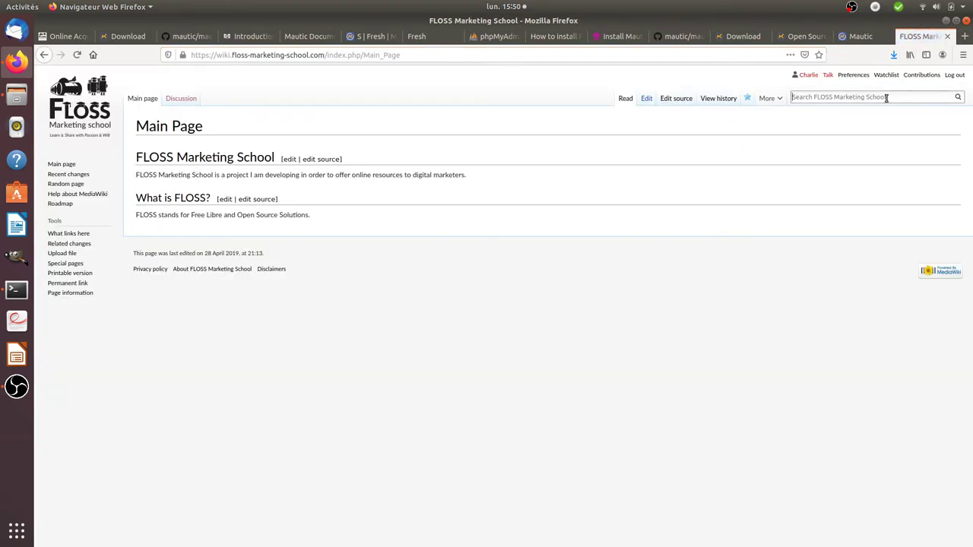
pyautogui.write('show do')
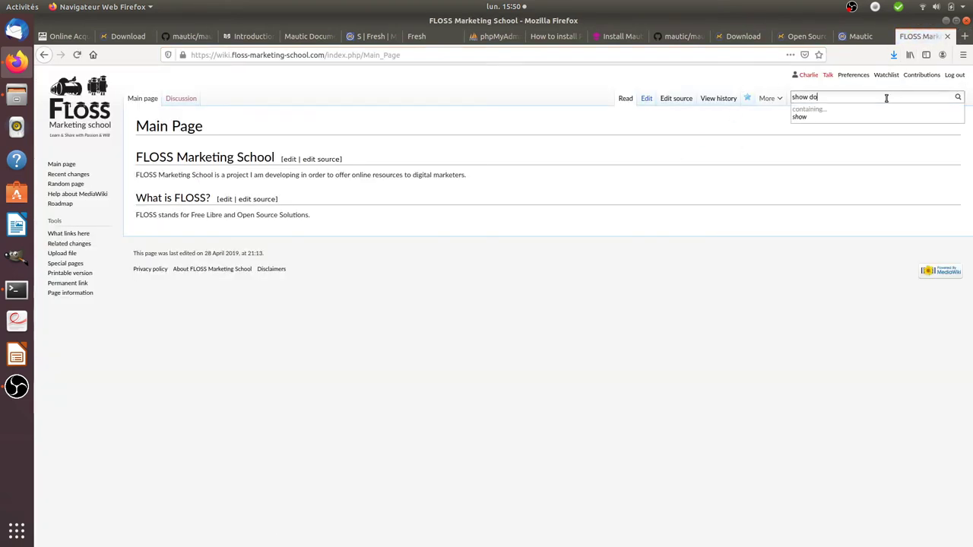
pyautogui.press('BackSpace')
pyautogui.press('BackSpace')
pyautogui.press('BackSpace')
pyautogui.press('BackSpace')
pyautogui.write('c')
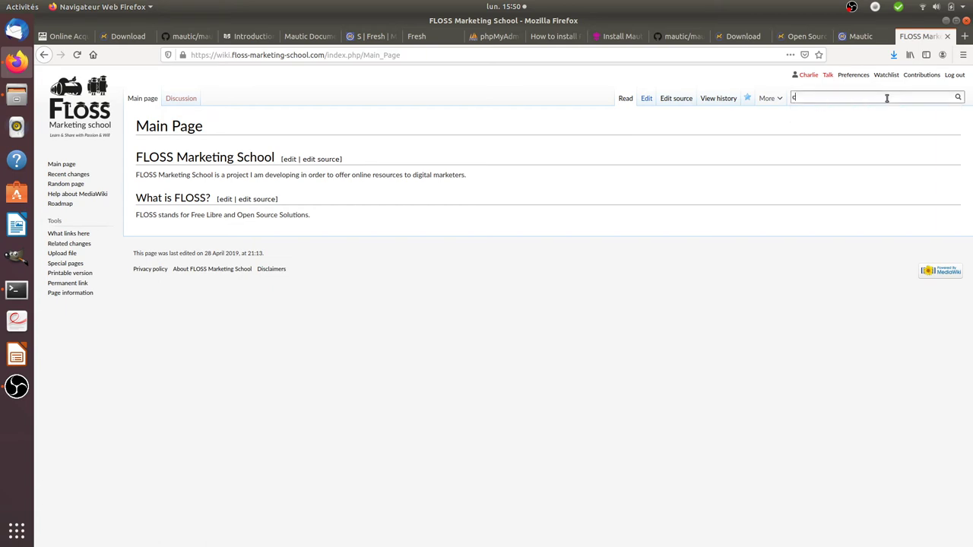
pyautogui.write('reate data')
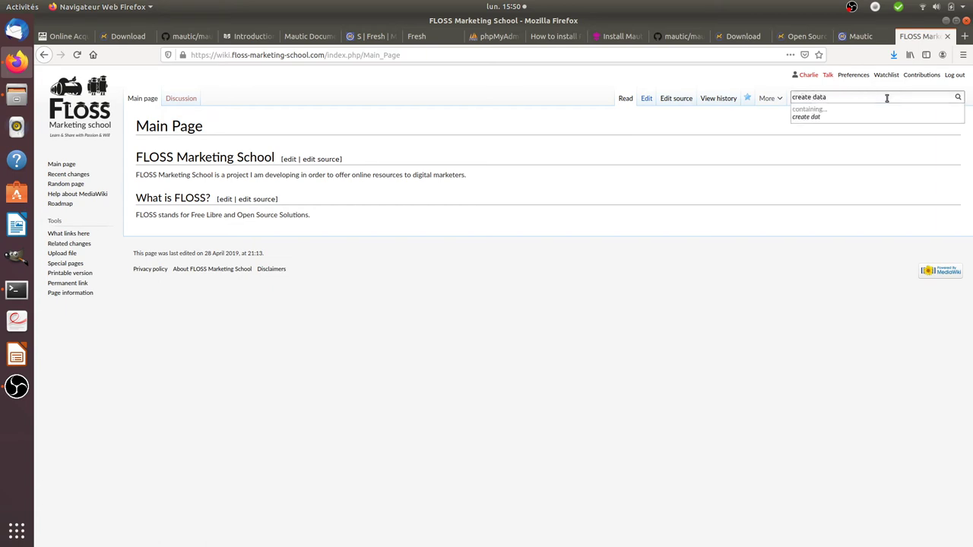
pyautogui.write('base')
pyautogui.click(956, 98)
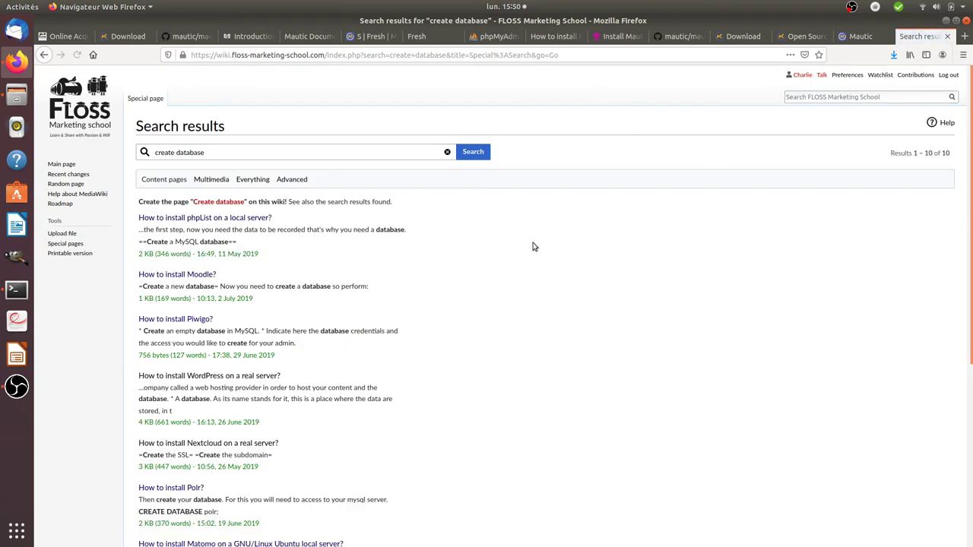
# - Open the phpList local server install article and select its Create database command
pyautogui.click(218, 219)
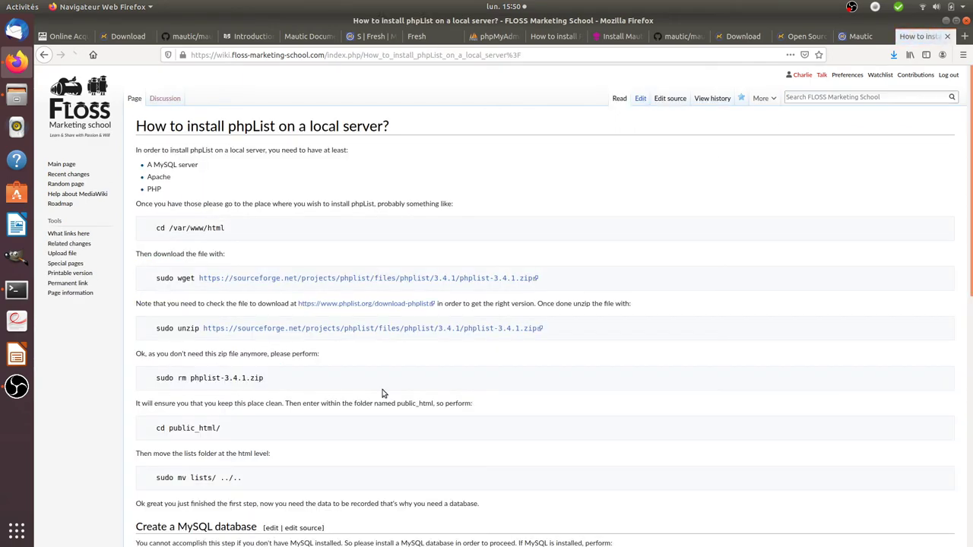
pyautogui.scroll(-5, 380, 391)
pyautogui.scroll(-3, 369, 380)
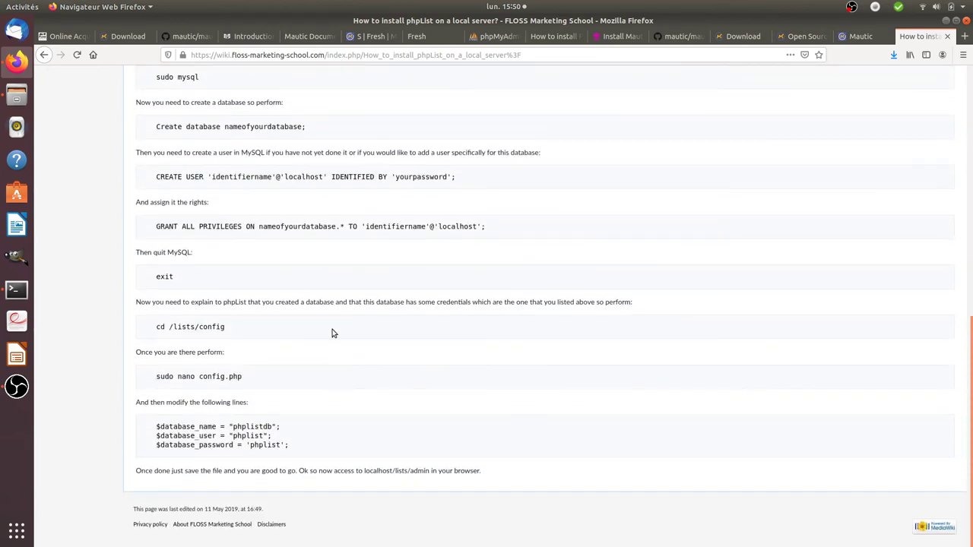
pyautogui.scroll(2, 331, 266)
pyautogui.moveTo(307, 187); pyautogui.dragTo(171, 199)
pyautogui.hotkey('ctrl', 'c')
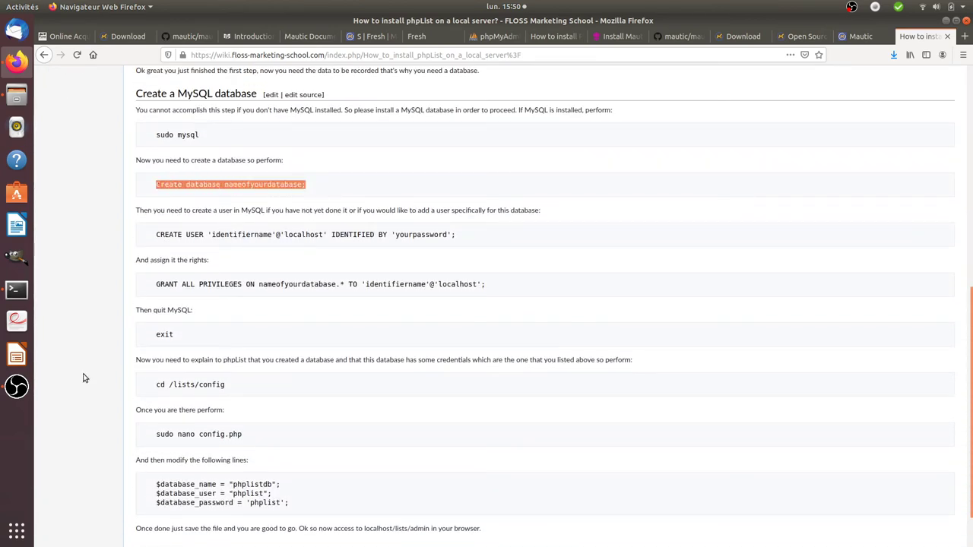
# - Paste the Create database statement at mysql>, rename the database to mautic1, submit, then cancel it with Ctrl+C
pyautogui.click(15, 288)
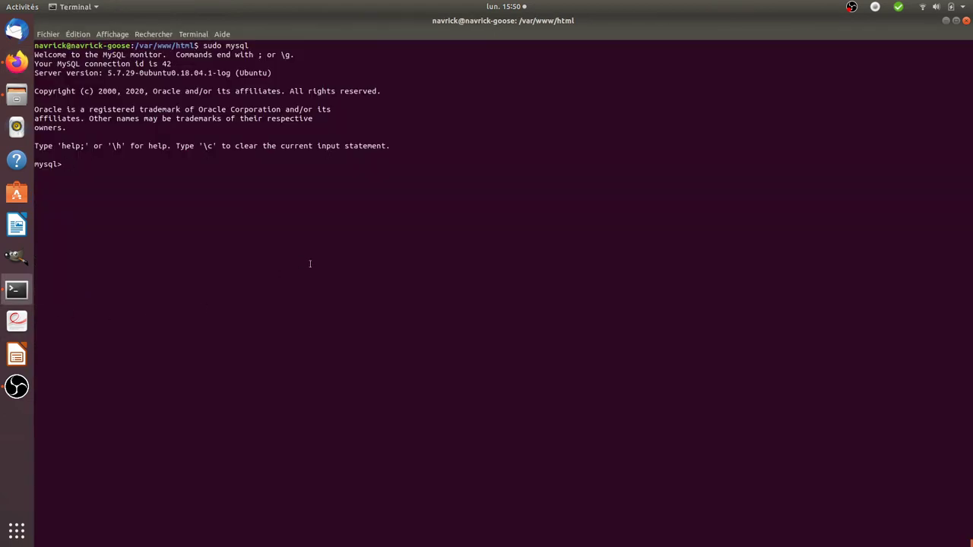
pyautogui.hotkey('ctrl', 'shift', 'v')
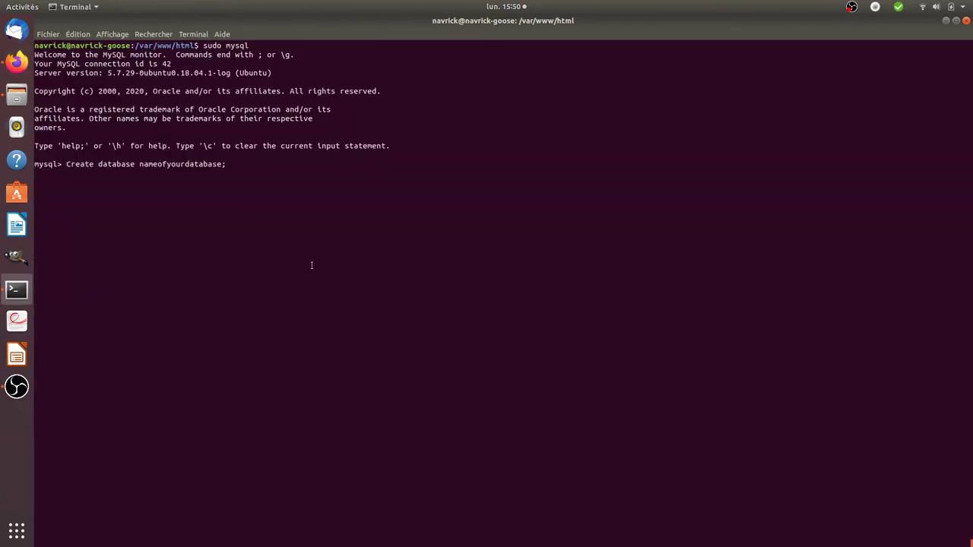
pyautogui.press('Left')
pyautogui.press('BackSpace')
pyautogui.press('BackSpace')
pyautogui.press('BackSpace')
pyautogui.press('BackSpace')
pyautogui.press('Left')
pyautogui.press('BackSpace')
pyautogui.press('BackSpace')
pyautogui.press('BackSpace')
pyautogui.press('BackSpace')
pyautogui.press('BackSpace')
pyautogui.press('BackSpace')
pyautogui.press('BackSpace')
pyautogui.press('BackSpace')
pyautogui.press('BackSpace')
pyautogui.press('BackSpace')
pyautogui.press('BackSpace')
pyautogui.press('BackSpace')
pyautogui.press('BackSpace')
pyautogui.press('BackSpace')
pyautogui.press('BackSpace')
pyautogui.press('BackSpace')
pyautogui.press('BackSpace')
pyautogui.press('BackSpace')
pyautogui.press('BackSpace')
pyautogui.press('BackSpace')
pyautogui.write('nautic')
pyautogui.press('Return')
pyautogui.hotkey('ctrl', 'c')
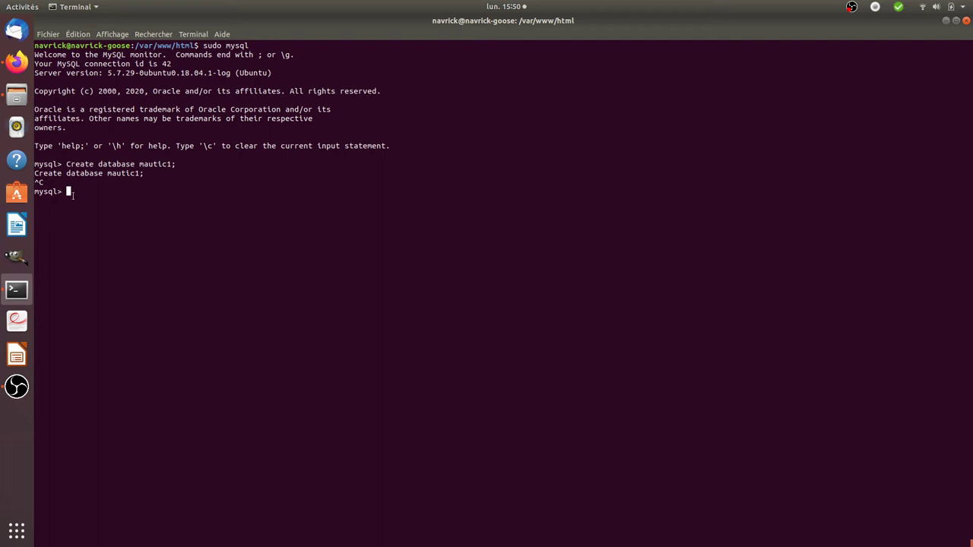
pyautogui.click(17, 61)
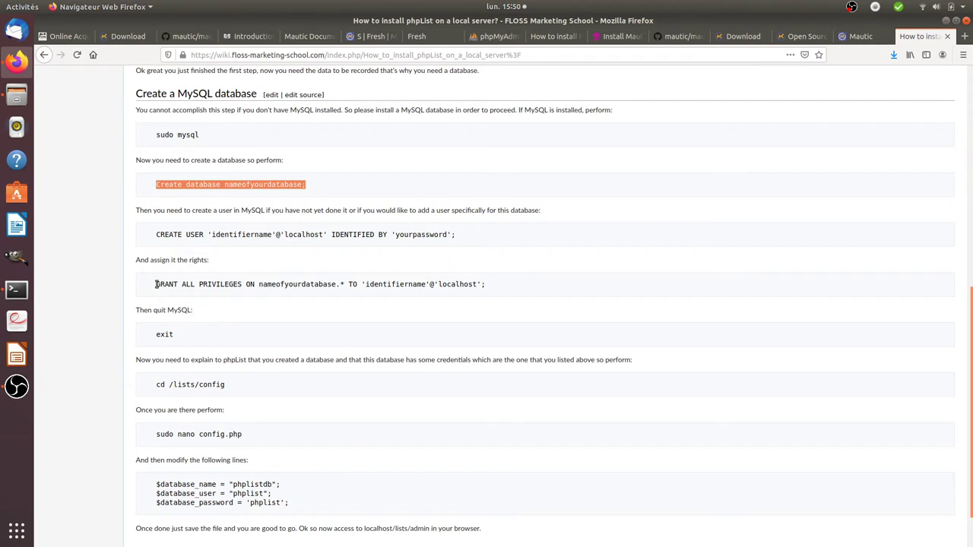
# - Select the tutorial's GRANT ALL PRIVILEGES line and bring Terminal back to the front
pyautogui.moveTo(156, 284); pyautogui.dragTo(490, 290)
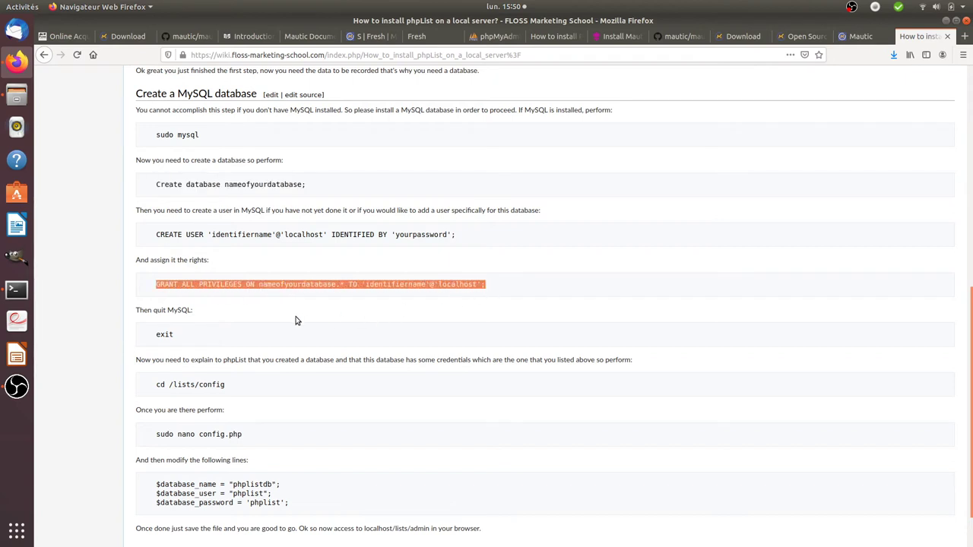
pyautogui.click(17, 290)
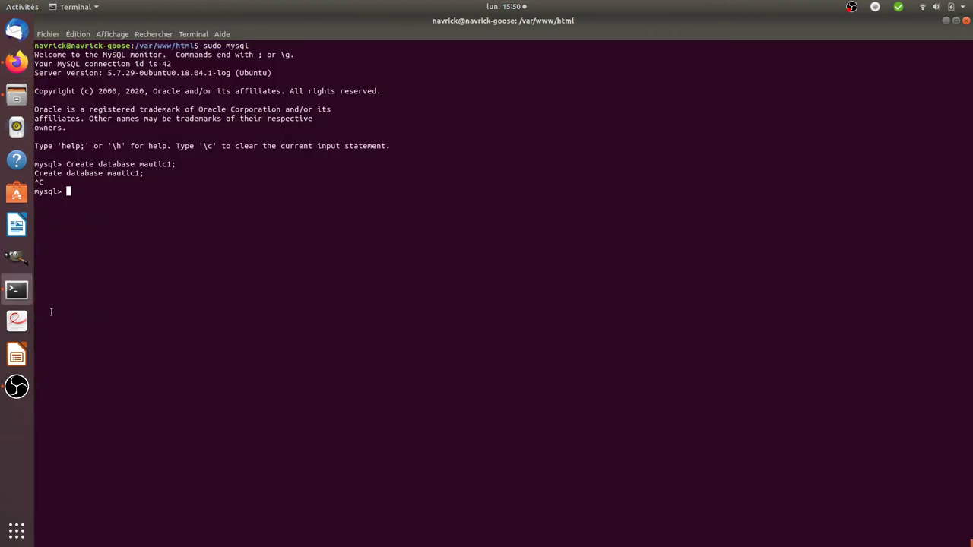
# - Paste the GRANT ALL PRIVILEGES statement and change its database to mautic1
pyautogui.middleClick(53, 314)
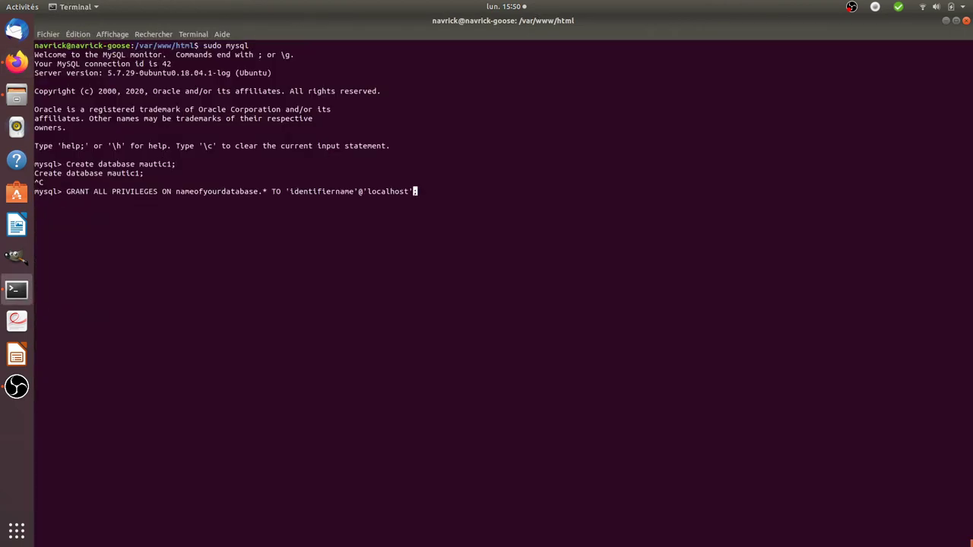
pyautogui.press('Left')
pyautogui.press('Left')
pyautogui.press('Left')
pyautogui.press('Left')
pyautogui.press('Left')
pyautogui.press('Left')
pyautogui.press('Left')
pyautogui.press('Left')
pyautogui.press('Left')
pyautogui.press('Left')
pyautogui.press('Left')
pyautogui.press('Left')
pyautogui.press('Left')
pyautogui.press('Left')
pyautogui.press('Left')
pyautogui.press('Left')
pyautogui.press('Left')
pyautogui.press('Left')
pyautogui.press('Left')
pyautogui.press('Left')
pyautogui.press('Left')
pyautogui.press('Left')
pyautogui.write('mautic')
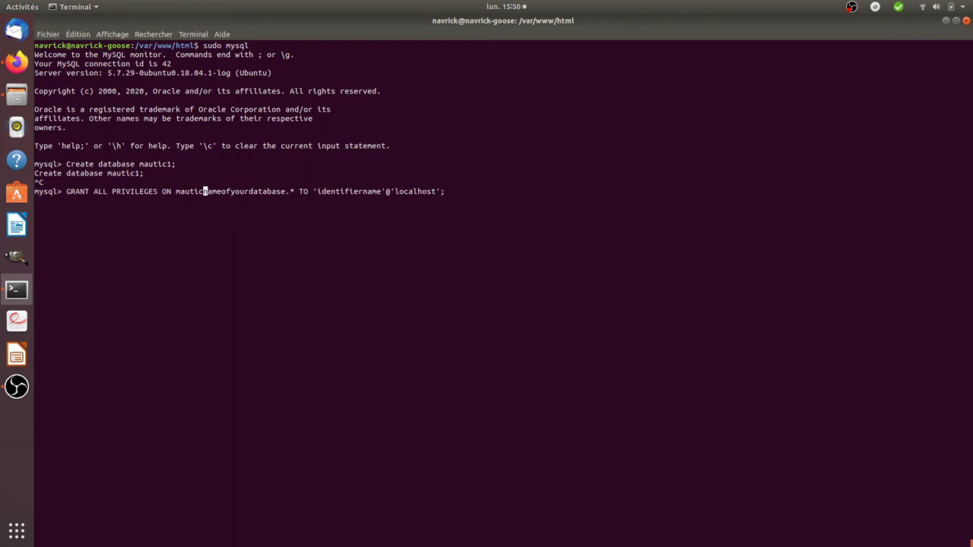
pyautogui.write('1')
pyautogui.press('Delete')
pyautogui.press('Delete')
pyautogui.press('Delete')
pyautogui.press('Delete')
pyautogui.press('Delete')
pyautogui.press('Delete')
pyautogui.press('Delete')
pyautogui.press('Delete')
pyautogui.press('Delete')
pyautogui.press('Delete')
pyautogui.press('Delete')
pyautogui.press('Delete')
pyautogui.press('Delete')
pyautogui.press('Delete')
pyautogui.press('Delete')
pyautogui.press('Delete')
pyautogui.press('Delete')
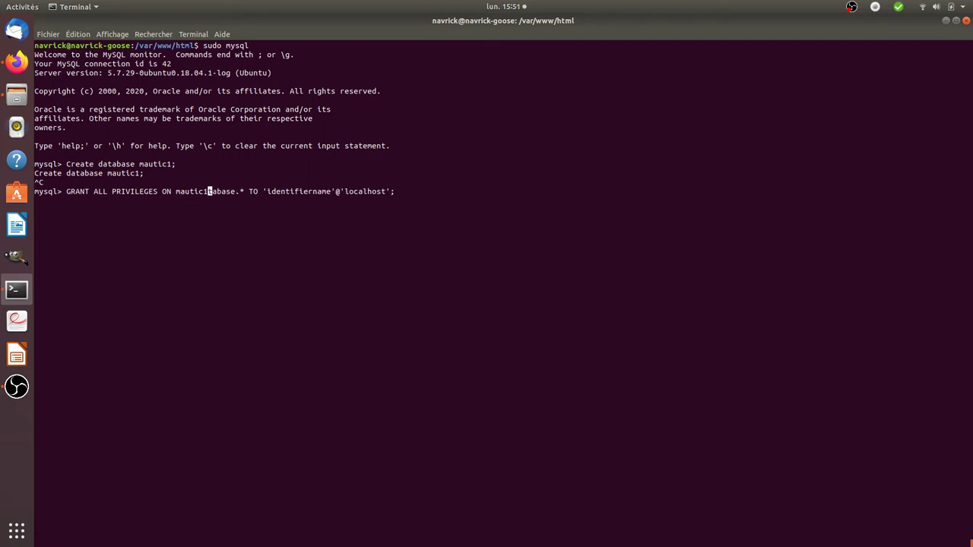
pyautogui.press('Delete')
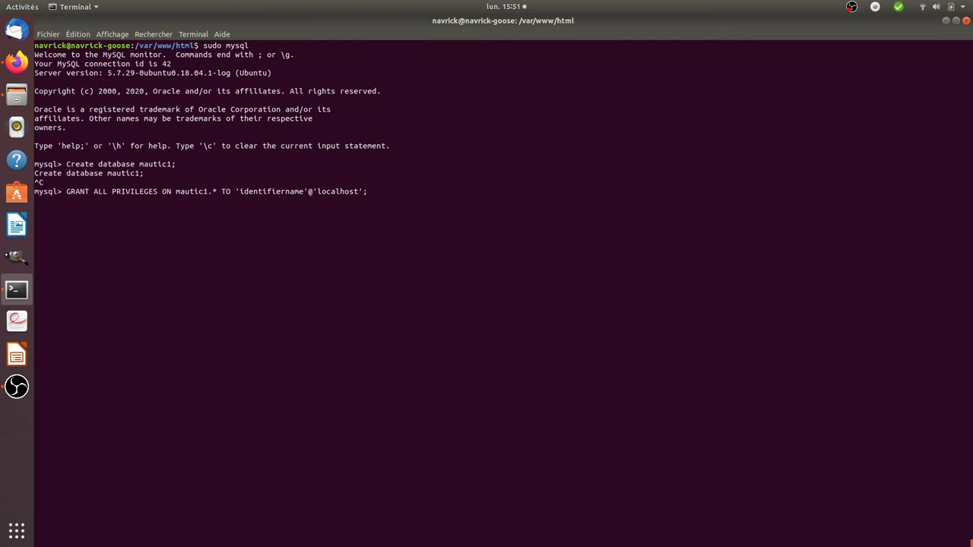
# - Replace the placeholder user with the local MySQL user and run the grant, getting Query OK
pyautogui.press('Right')
pyautogui.press('Right')
pyautogui.press('Right')
pyautogui.press('Right')
pyautogui.press('Right')
pyautogui.press('Right')
pyautogui.press('Right')
pyautogui.press('Right')
pyautogui.press('Right')
pyautogui.press('Left')
pyautogui.press('Left')
pyautogui.press('Left')
pyautogui.write('ronan')
pyautogui.press('Delete')
pyautogui.press('Delete')
pyautogui.press('Delete')
pyautogui.press('Delete')
pyautogui.press('Delete')
pyautogui.press('Delete')
pyautogui.press('Delete')
pyautogui.press('Delete')
pyautogui.press('Delete')
pyautogui.press('Delete')
pyautogui.press('Delete')
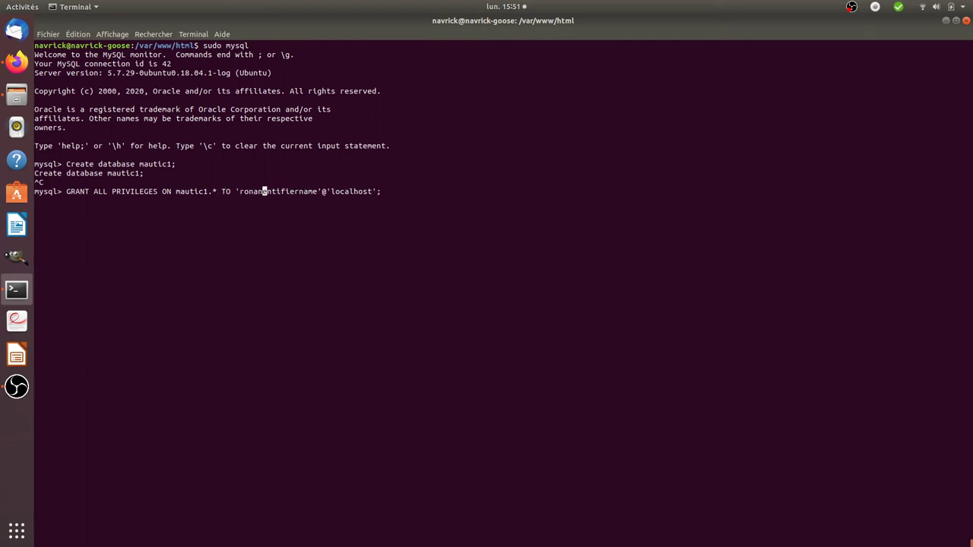
pyautogui.press('Delete')
pyautogui.press('Delete')
pyautogui.press('Delete')
pyautogui.press('Return')
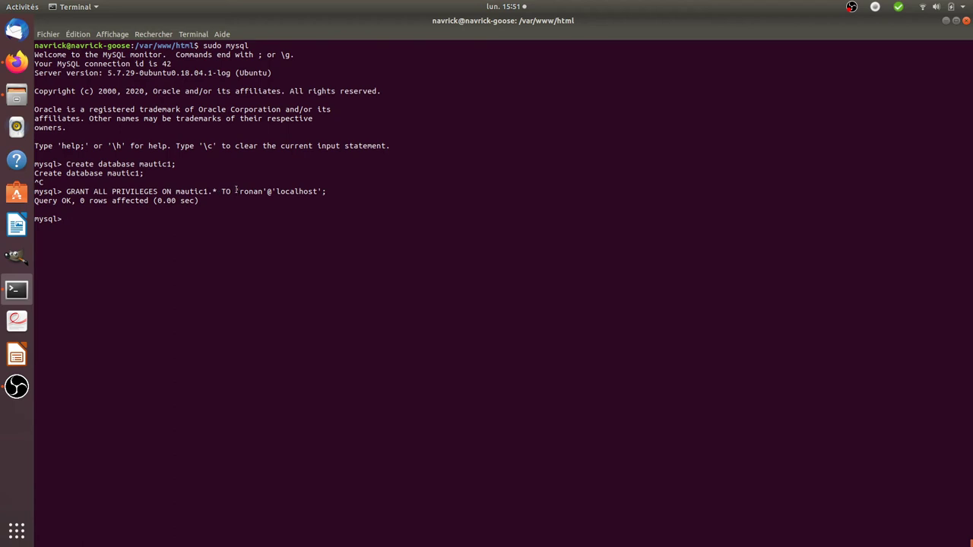
pyautogui.click(17, 61)
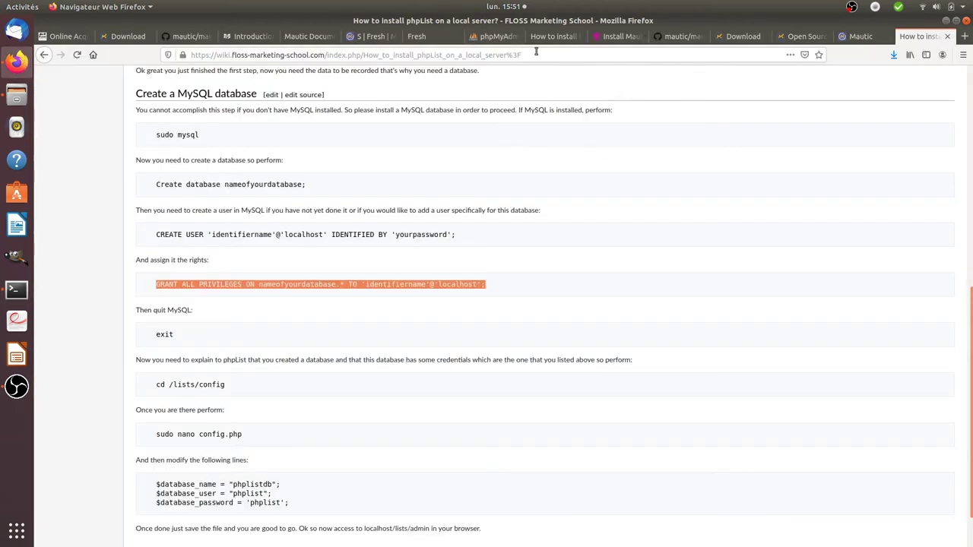
# - Log back into phpMyAdmin to see its 7-entry Databases list, then return to Terminal
pyautogui.click(495, 35)
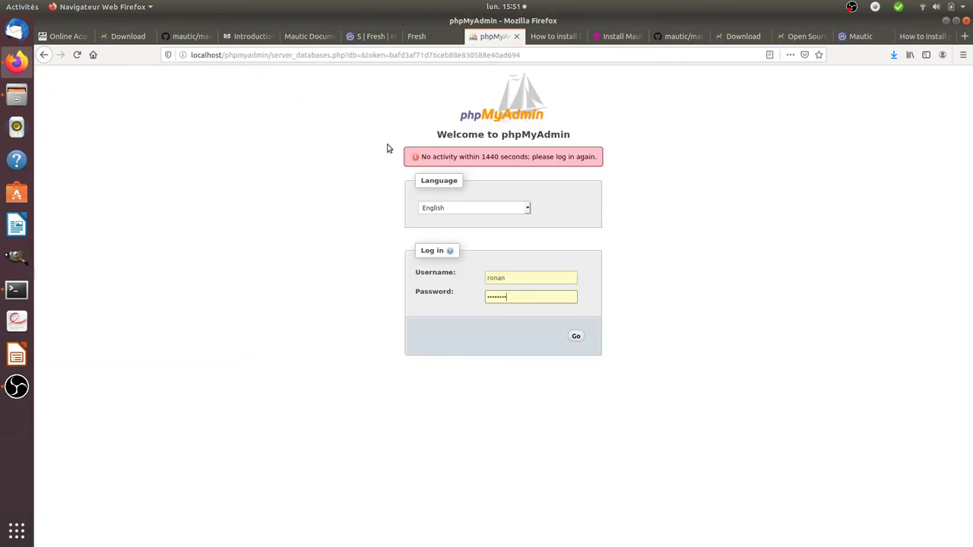
pyautogui.click(574, 335)
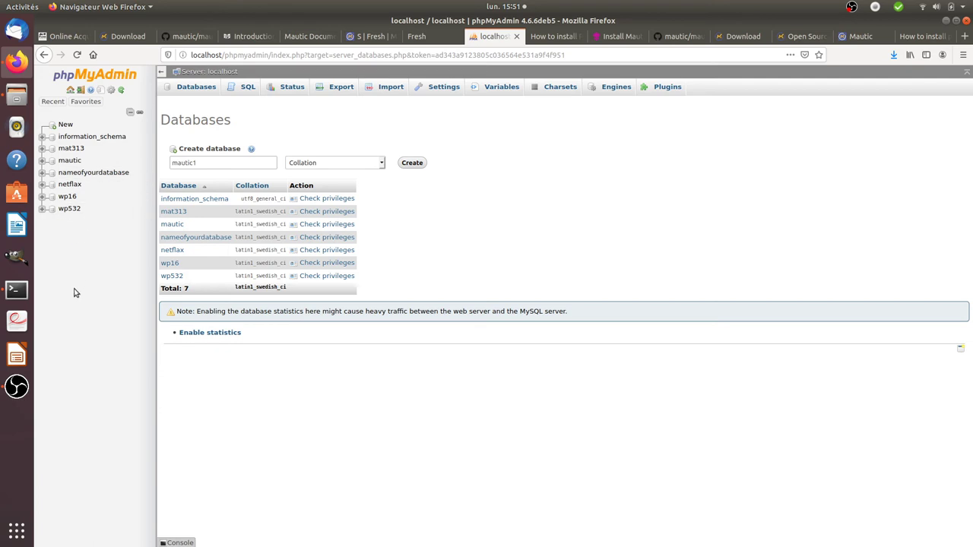
pyautogui.click(17, 289)
# - Recall the CREATE DATABASE statement from history and run it to create mautic1 (1 row affected)
pyautogui.press('Up')
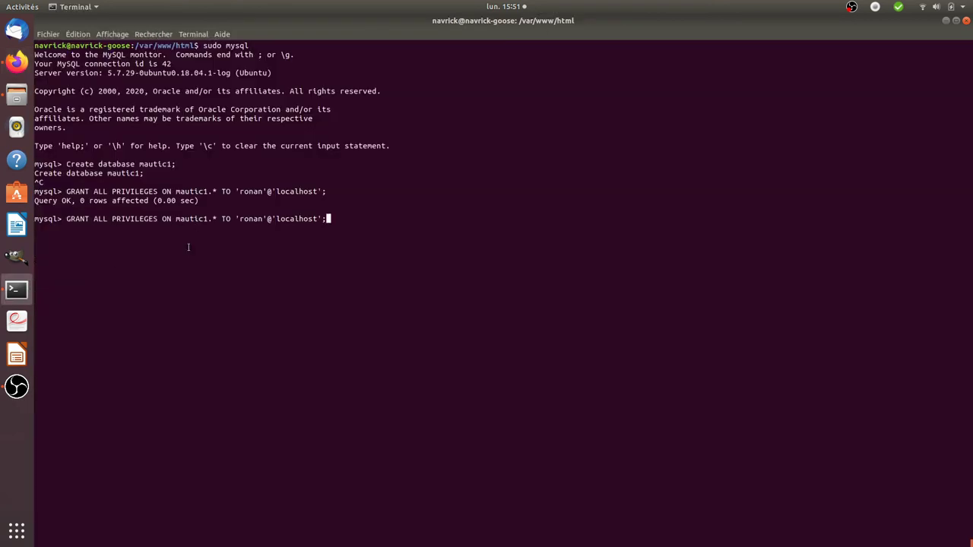
pyautogui.press('Left')
pyautogui.press('Left')
pyautogui.press('Left')
pyautogui.press('Left')
pyautogui.press('Left')
pyautogui.press('Left')
pyautogui.press('Left')
pyautogui.press('Left')
pyautogui.press('Left')
pyautogui.press('Left')
pyautogui.press('Left')
pyautogui.press('Left')
pyautogui.press('Left')
pyautogui.press('Left')
pyautogui.press('Left')
pyautogui.press('Left')
pyautogui.press('Left')
pyautogui.press('Left')
pyautogui.press('Left')
pyautogui.press('Left')
pyautogui.press('BackSpace')
pyautogui.press('End')
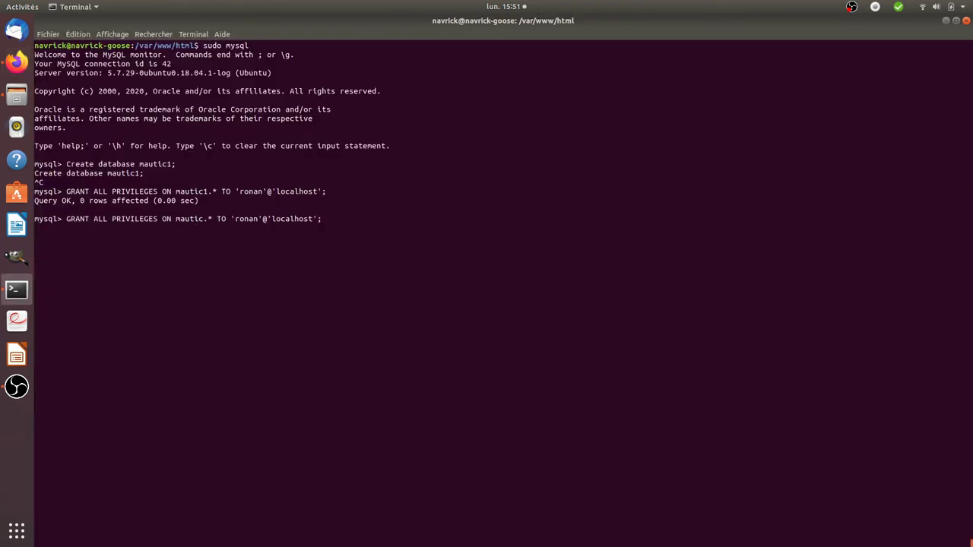
pyautogui.press('Up')
pyautogui.press('Down')
pyautogui.press('Up')
pyautogui.press('Up')
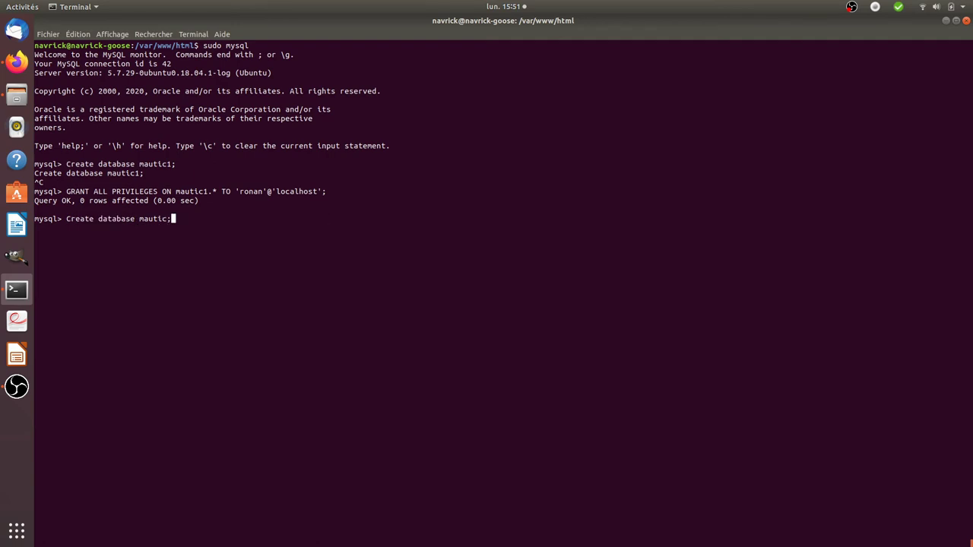
pyautogui.press('Left')
pyautogui.press('Return')
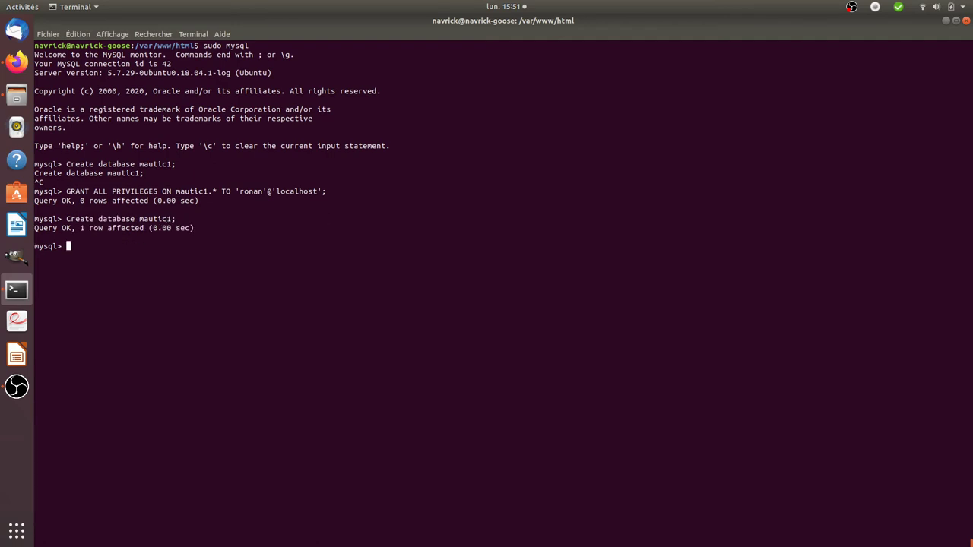
# - Rerun the GRANT on mautic1, then reload phpMyAdmin and open the new, empty mautic1 database
pyautogui.press('Up')
pyautogui.press('Up')
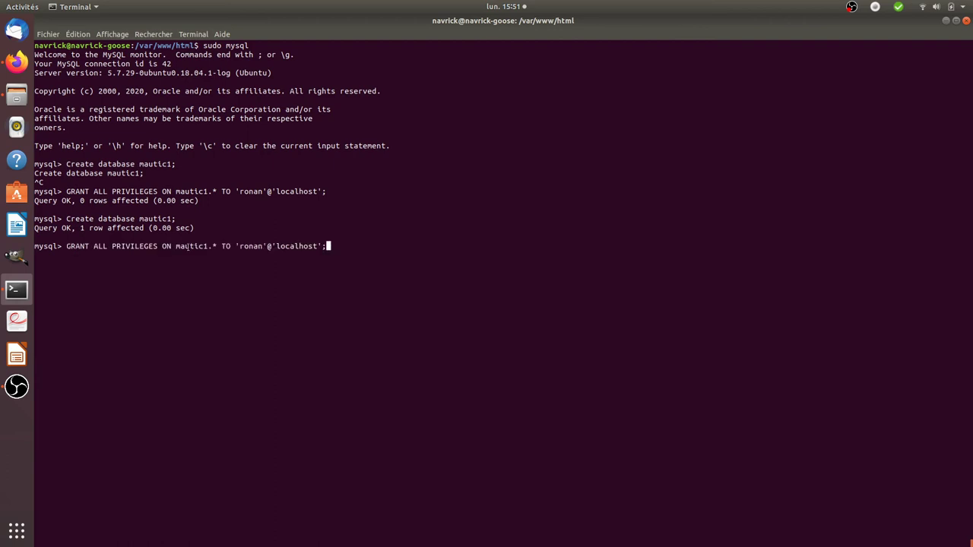
pyautogui.press('Return')
pyautogui.click(16, 61)
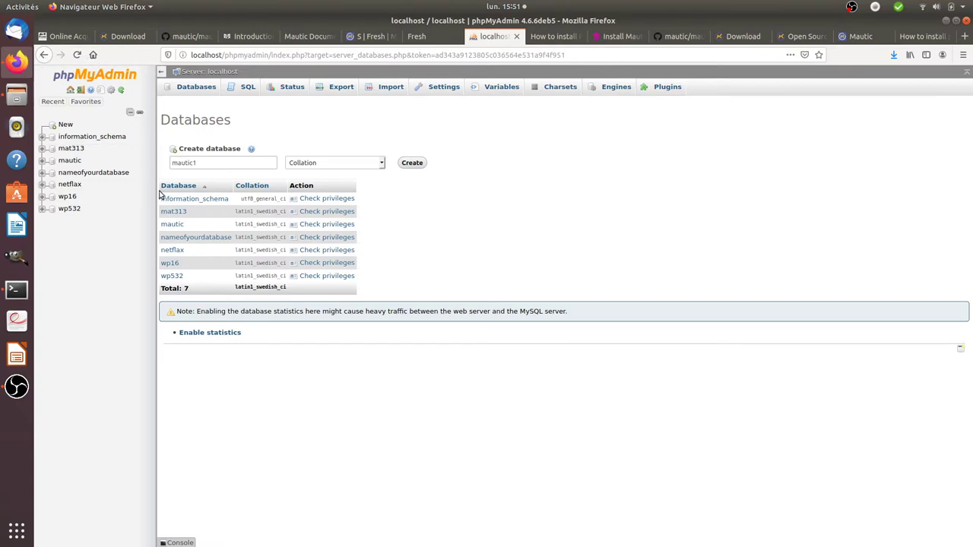
pyautogui.press('F5')
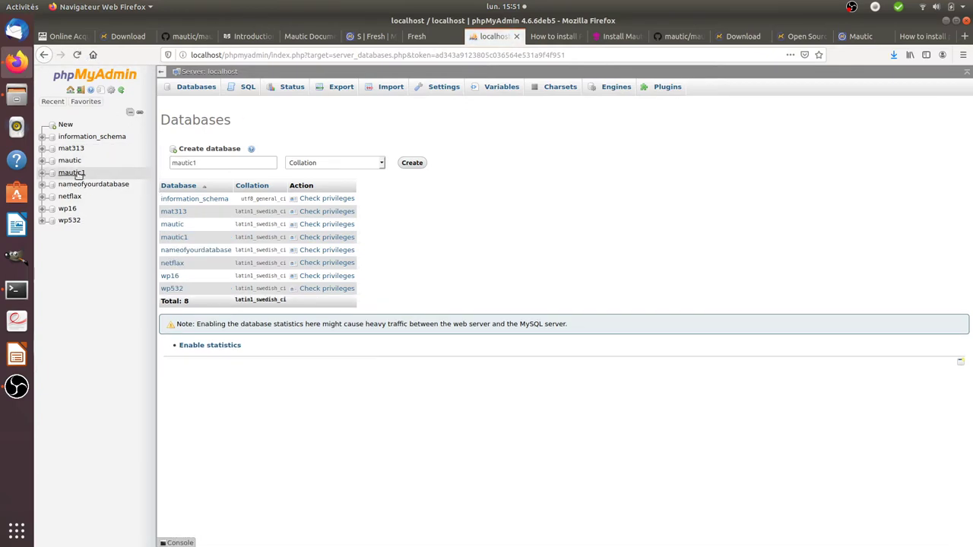
pyautogui.click(78, 174)
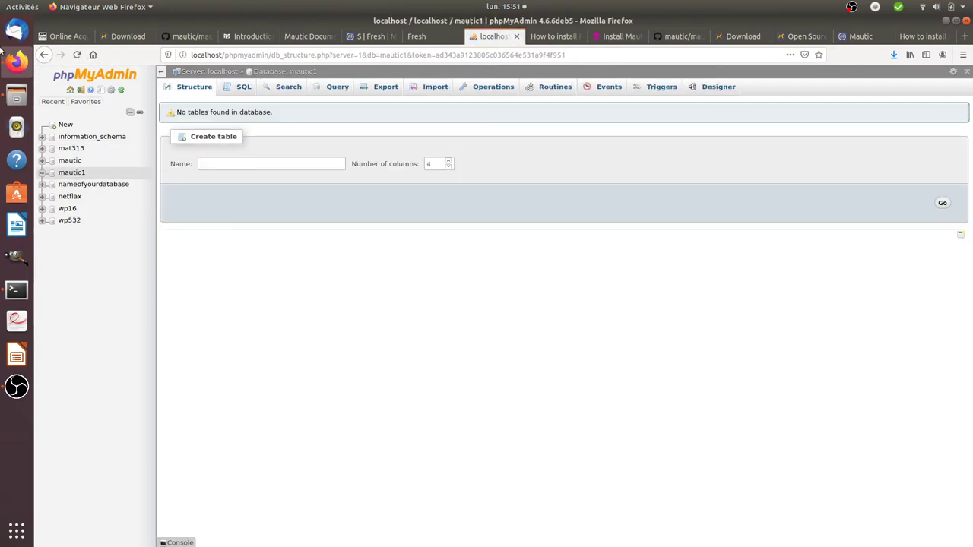
pyautogui.click(904, 37)
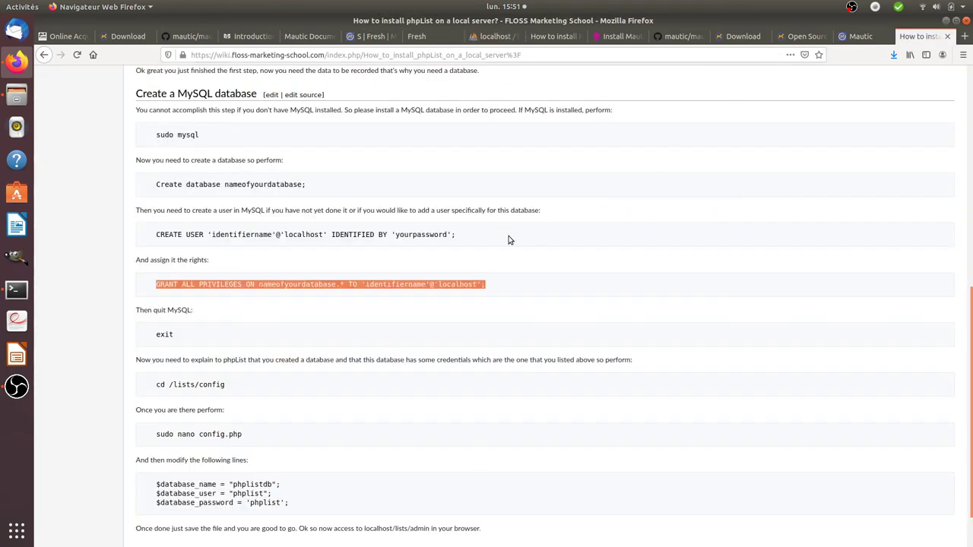
pyautogui.click(859, 36)
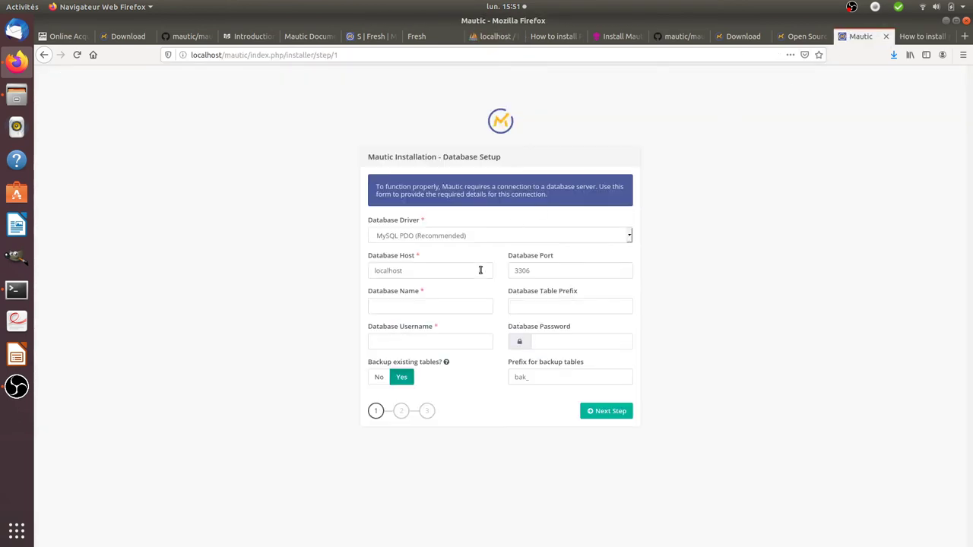
# - Enter database name mautic1 plus the MySQL user name and password, set Backup existing tables to No, and continue
pyautogui.click(418, 307)
pyautogui.write('mautic1')
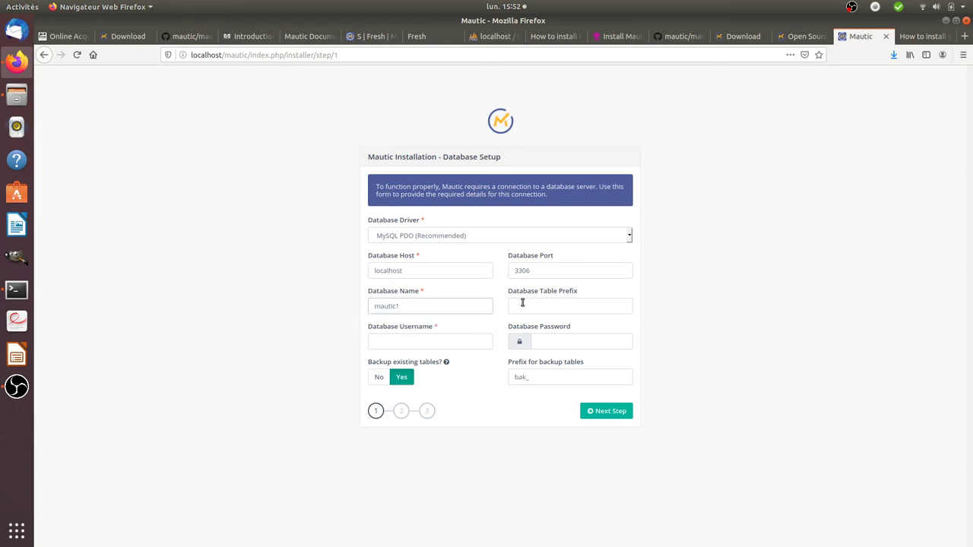
pyautogui.click(523, 303)
pyautogui.click(425, 339)
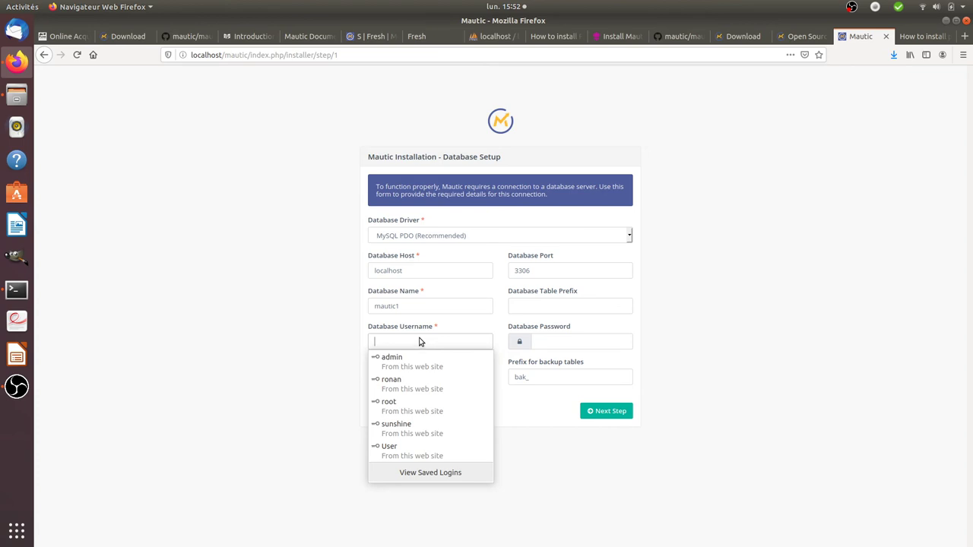
pyautogui.write('ronan')
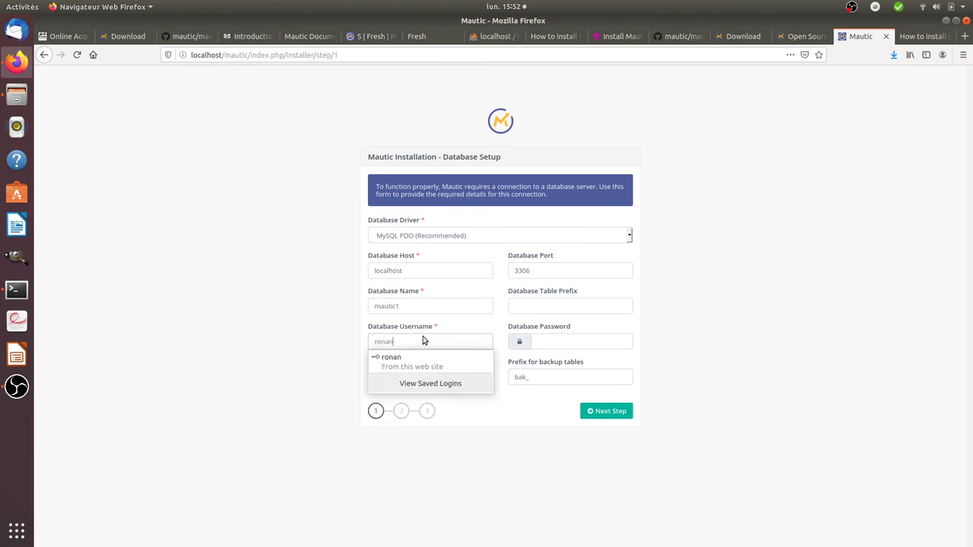
pyautogui.click(544, 342)
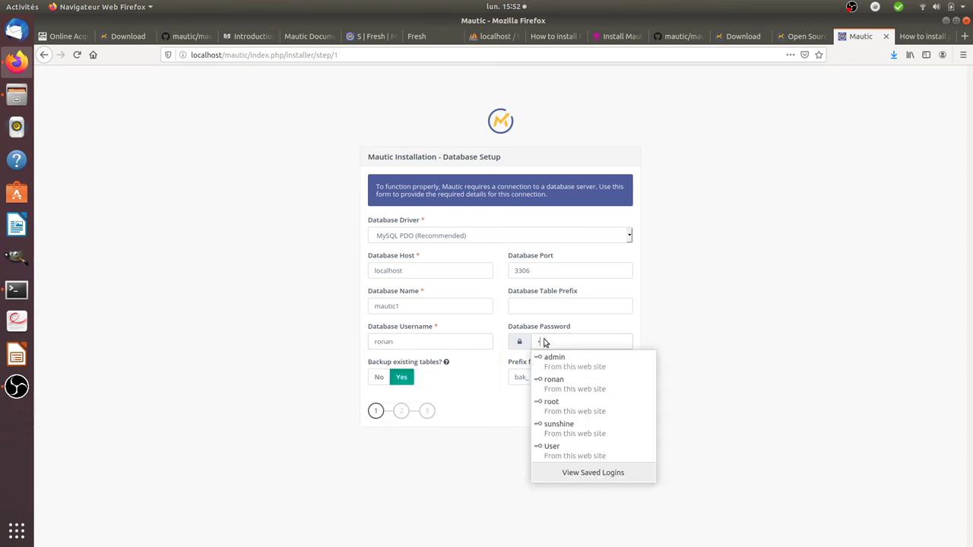
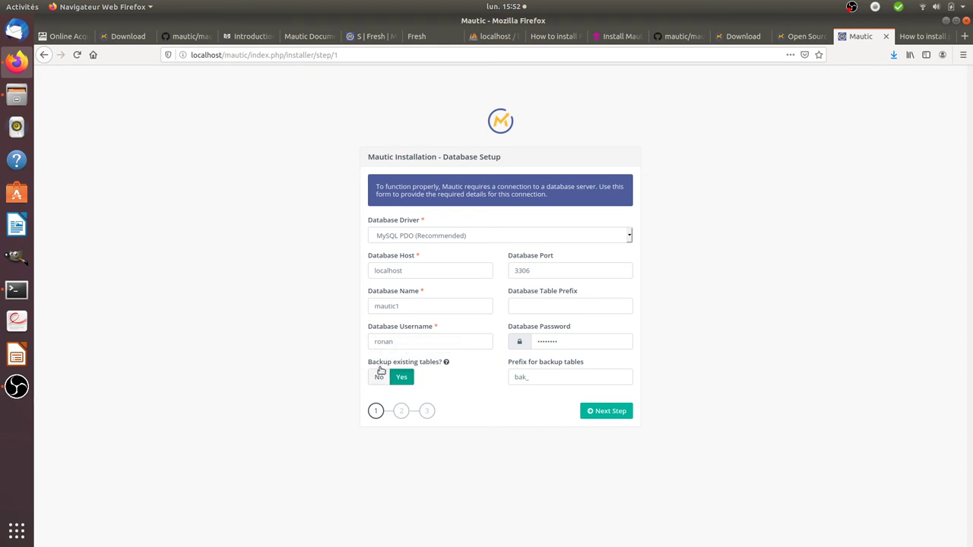
pyautogui.click(376, 379)
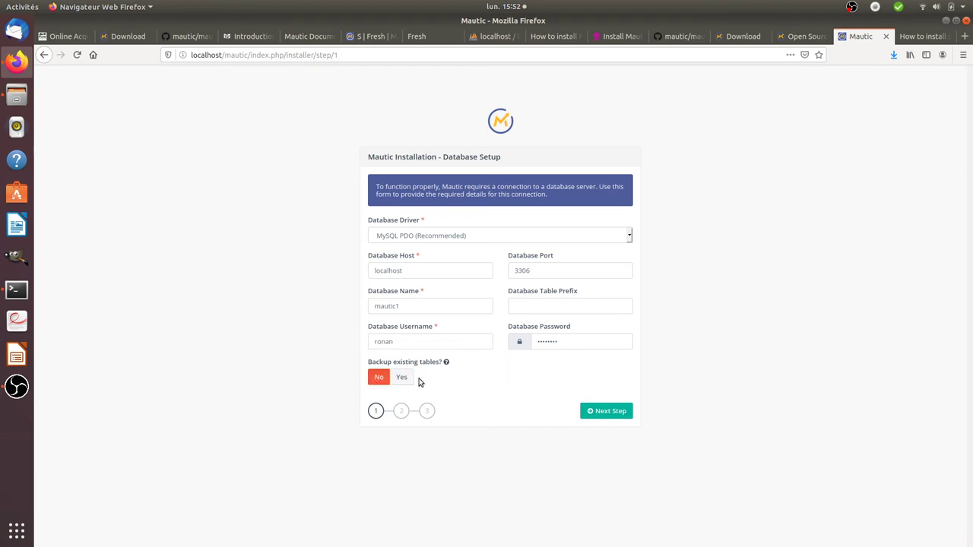
pyautogui.click(596, 411)
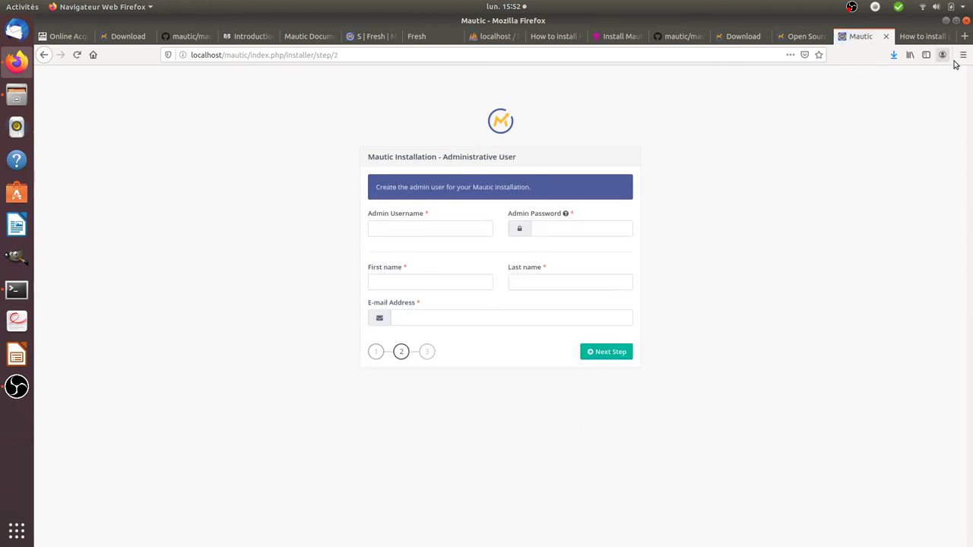
# - After checking mautic1 in phpMyAdmin, autofill the admin username from the saved root login
pyautogui.click(923, 35)
pyautogui.click(498, 36)
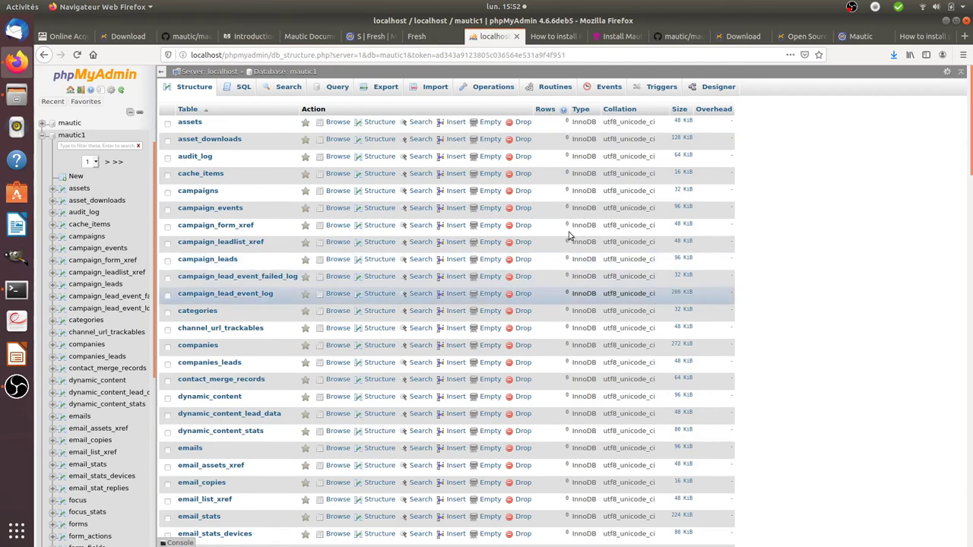
pyautogui.click(858, 35)
pyautogui.click(379, 230)
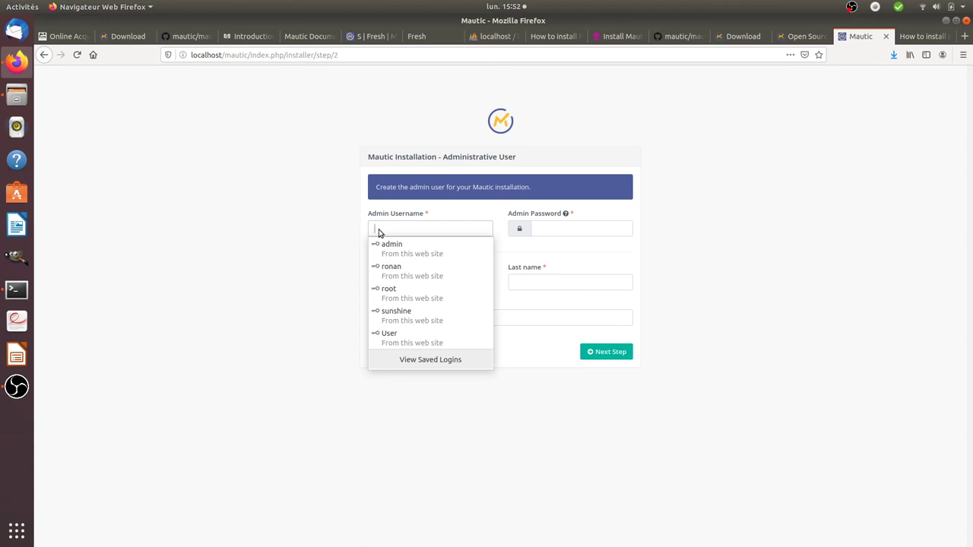
pyautogui.write('root')
pyautogui.press('Down')
pyautogui.press('Return')
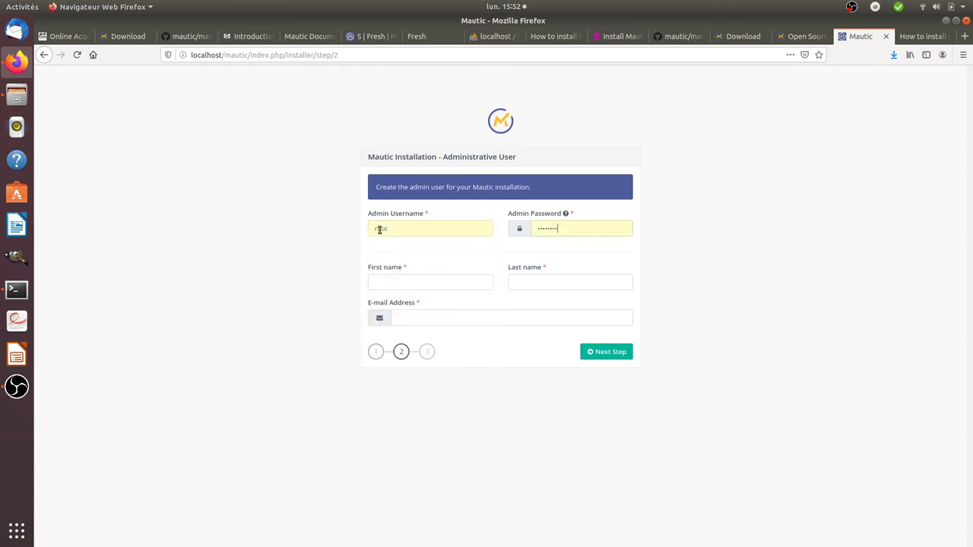
# - Set the admin password, first name, last name and e-mail address, then advance to Email Configuration
pyautogui.click(586, 229)
pyautogui.hotkey('ctrl', 'a')
pyautogui.write('***')
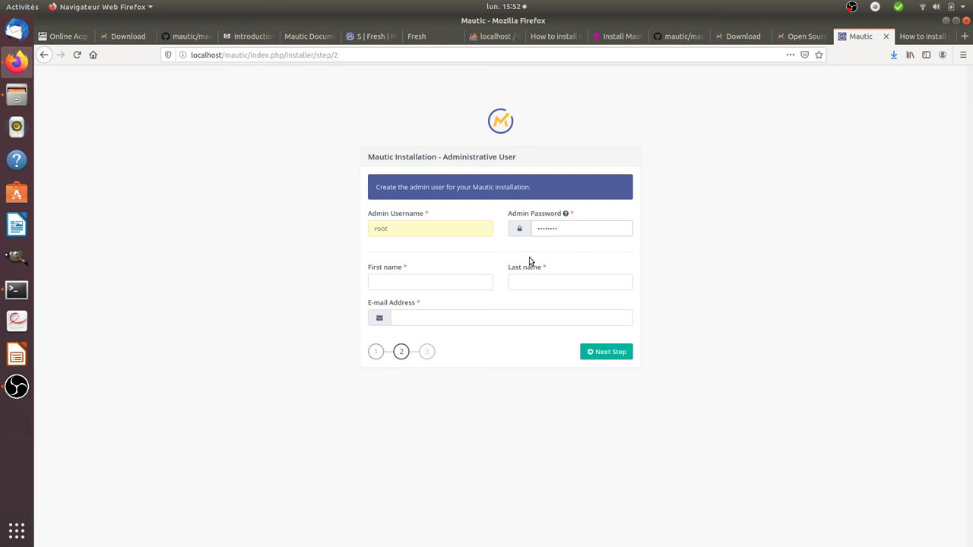
pyautogui.click(436, 282)
pyautogui.write('R')
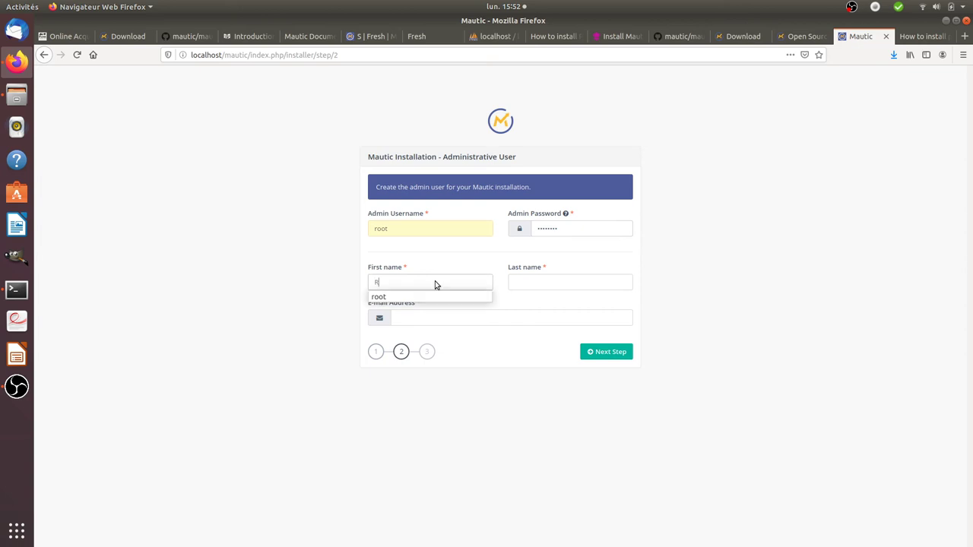
pyautogui.write('onan')
pyautogui.click(539, 284)
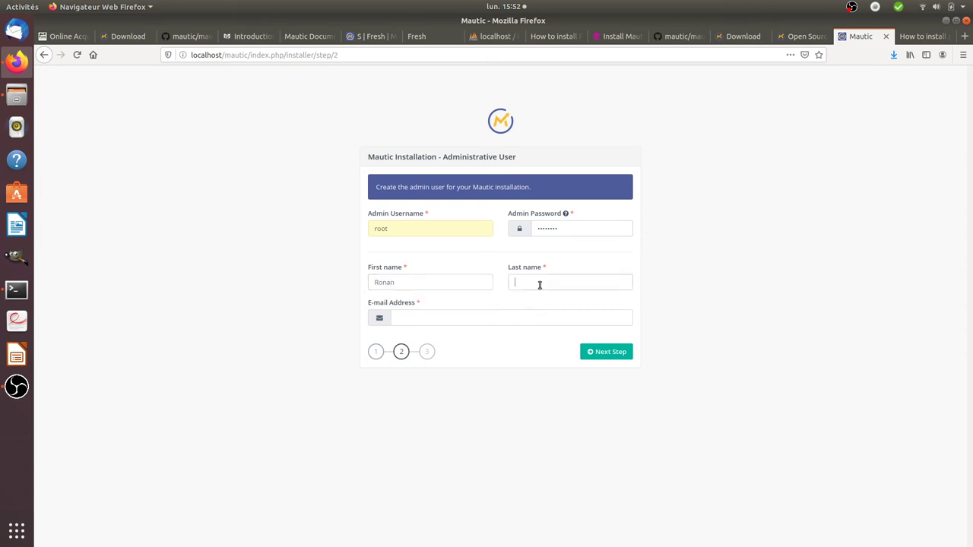
pyautogui.write('root')
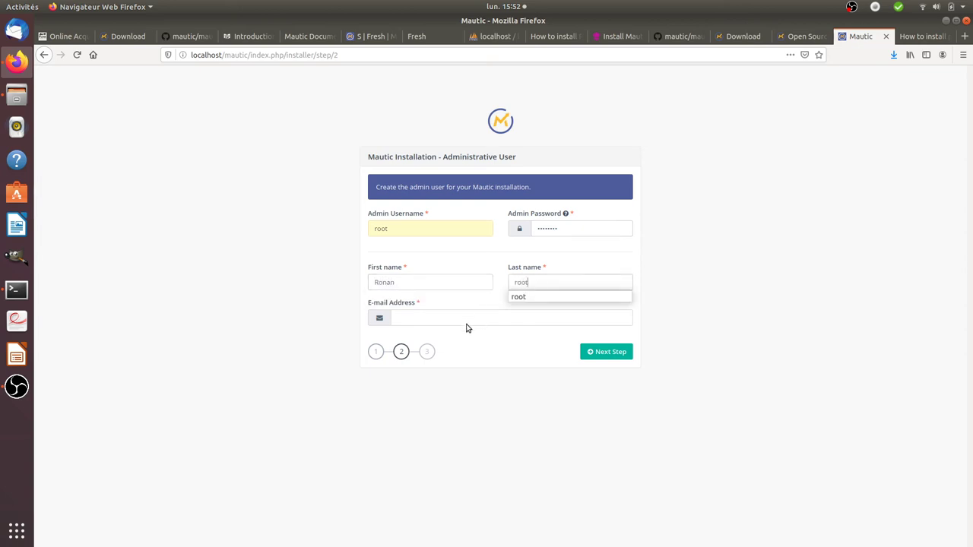
pyautogui.click(466, 321)
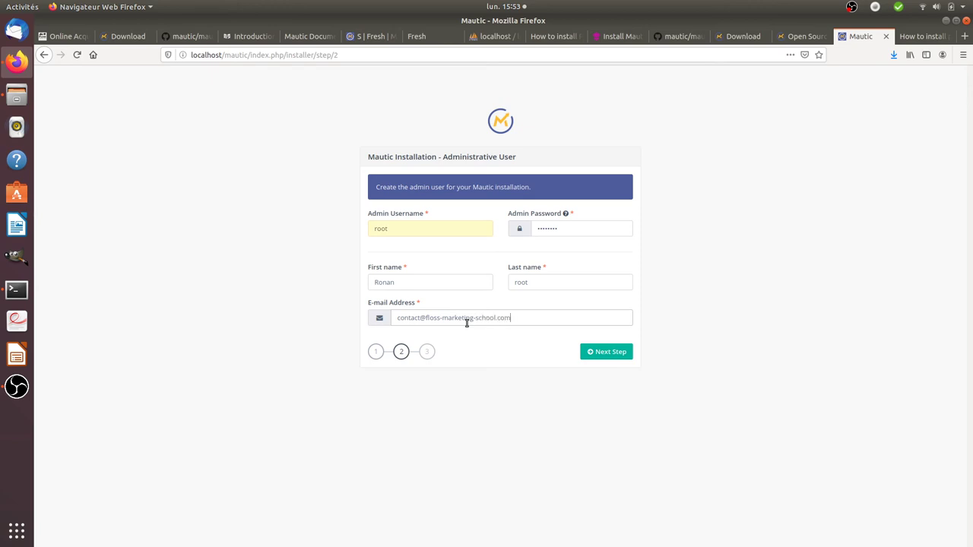
pyautogui.click(598, 352)
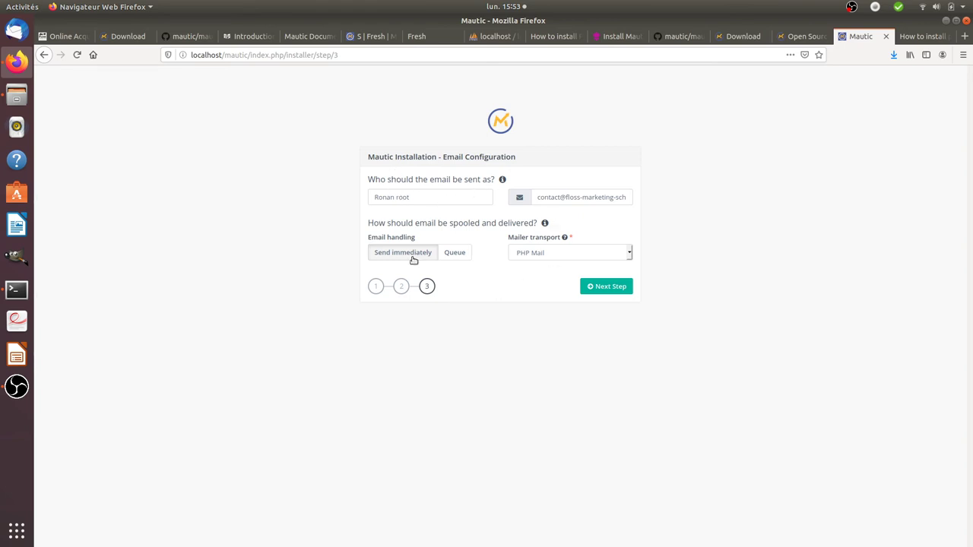
# - Accept the PHP Mail settings to finish installing, then log in as root with 'keep me logged in' ticked
pyautogui.click(609, 286)
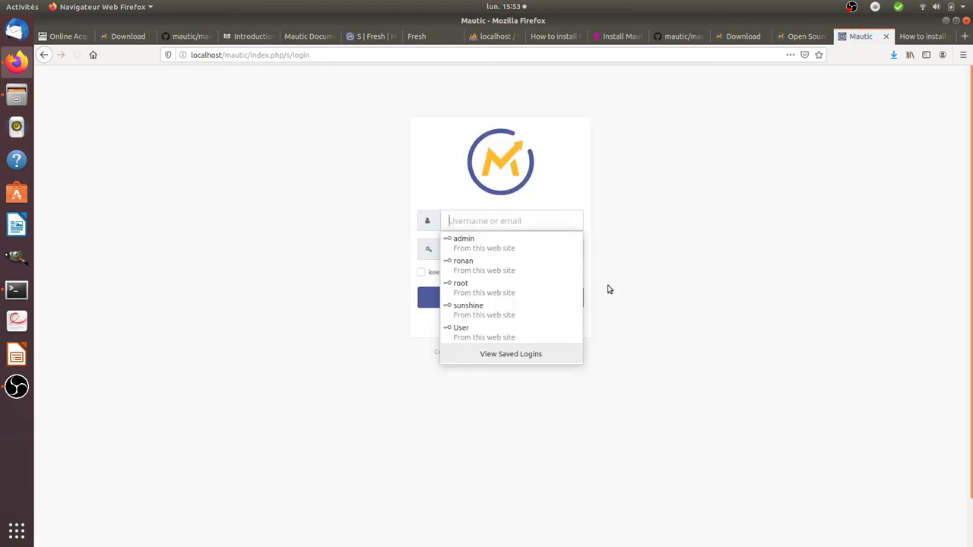
pyautogui.click(565, 203)
pyautogui.click(523, 221)
pyautogui.write('r')
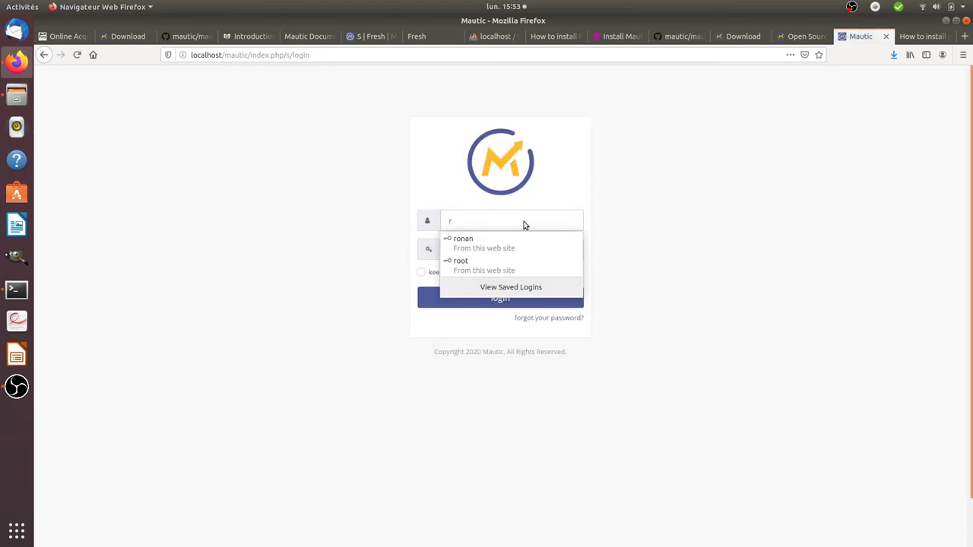
pyautogui.write('oot')
pyautogui.press('Tab')
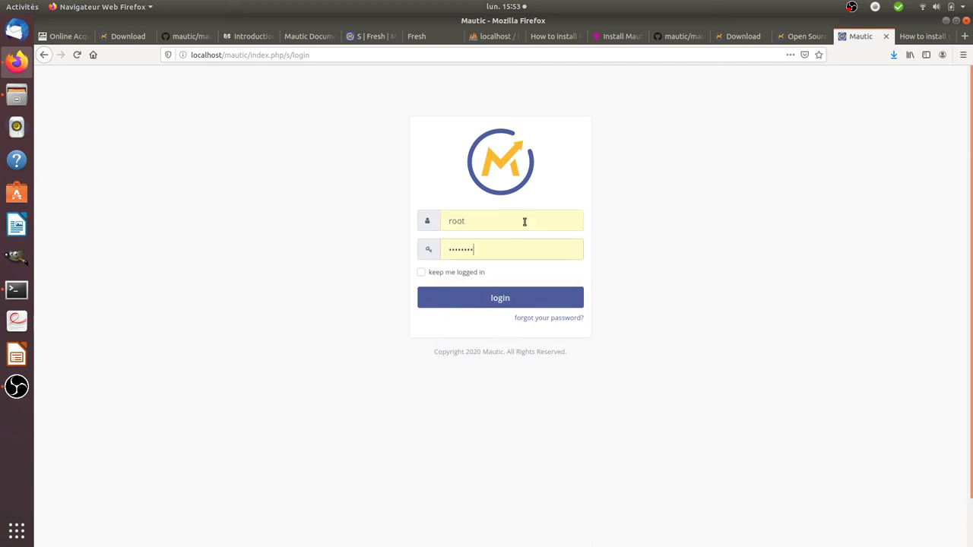
pyautogui.click(461, 276)
pyautogui.click(481, 300)
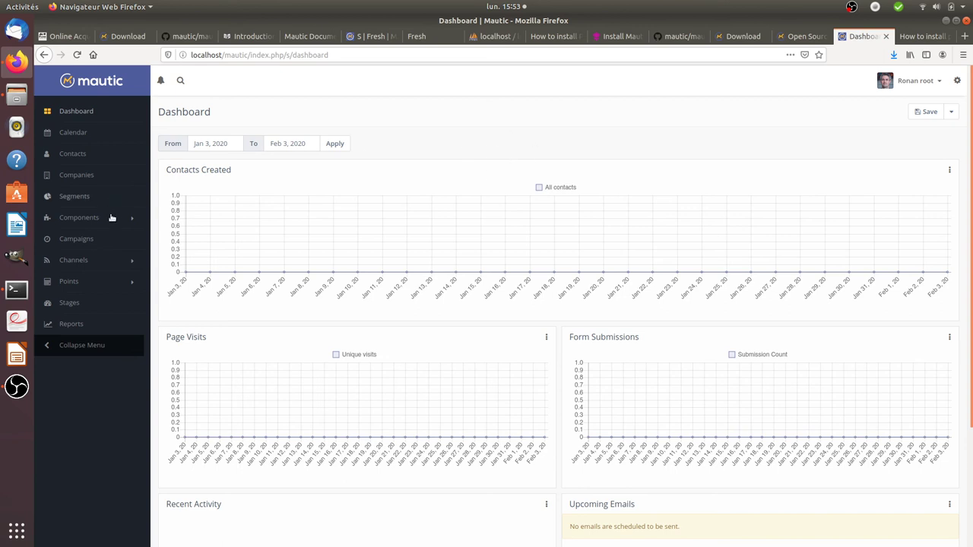
# - Create and save a new contact with title mr and a first name
pyautogui.click(70, 158)
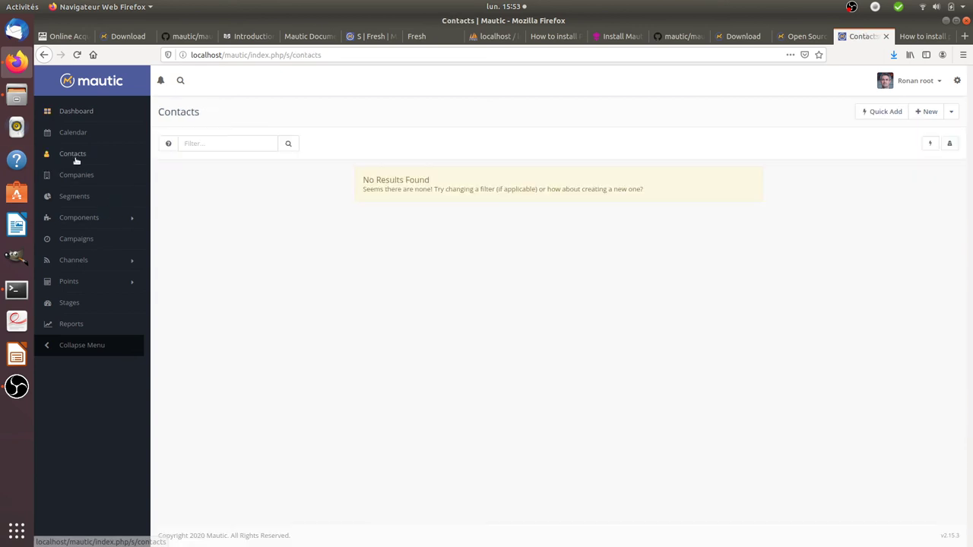
pyautogui.click(927, 111)
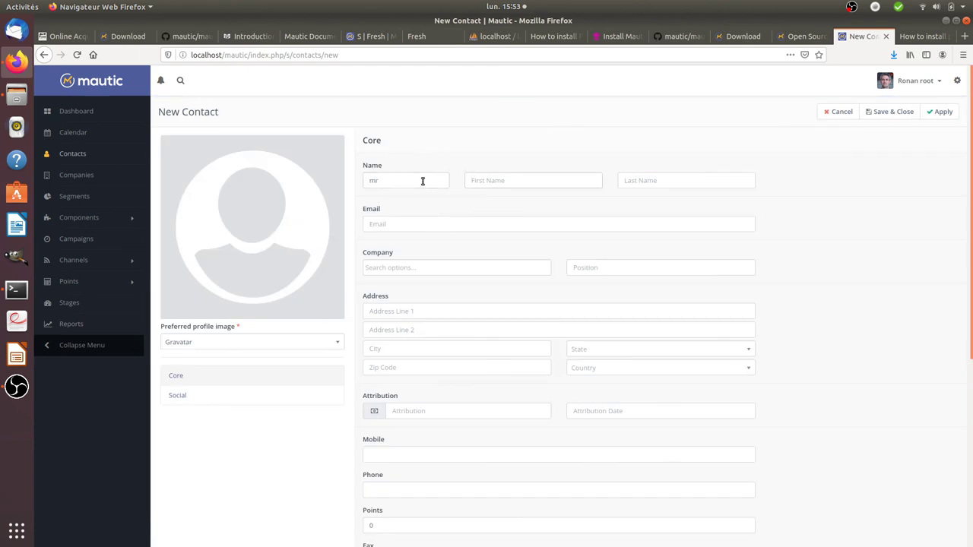
pyautogui.write('Deejay')
pyautogui.scroll(-5, 456, 213)
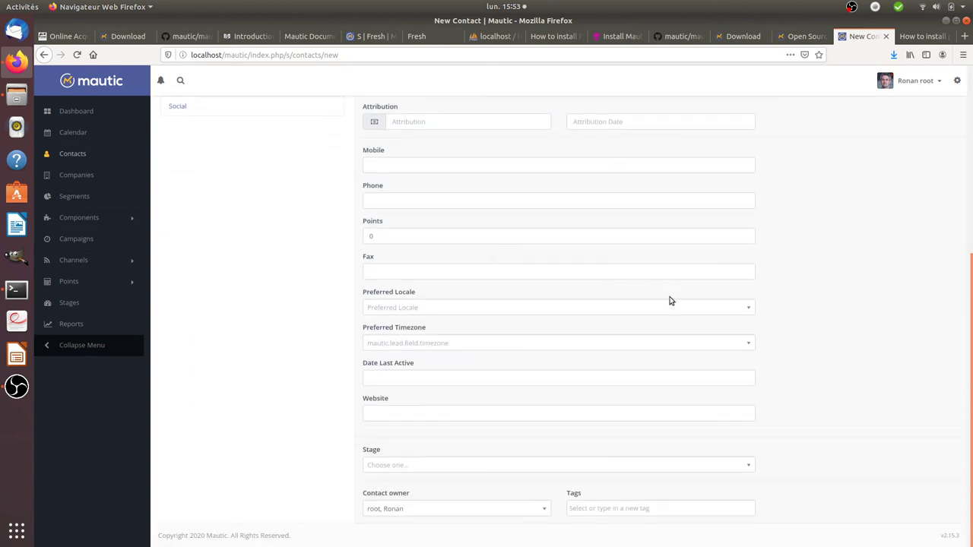
pyautogui.scroll(5, 669, 301)
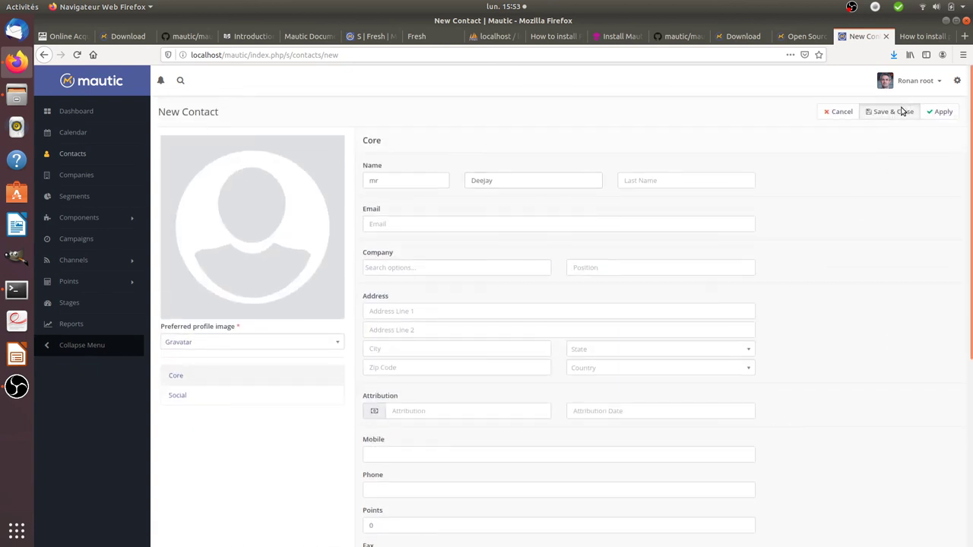
pyautogui.click(902, 112)
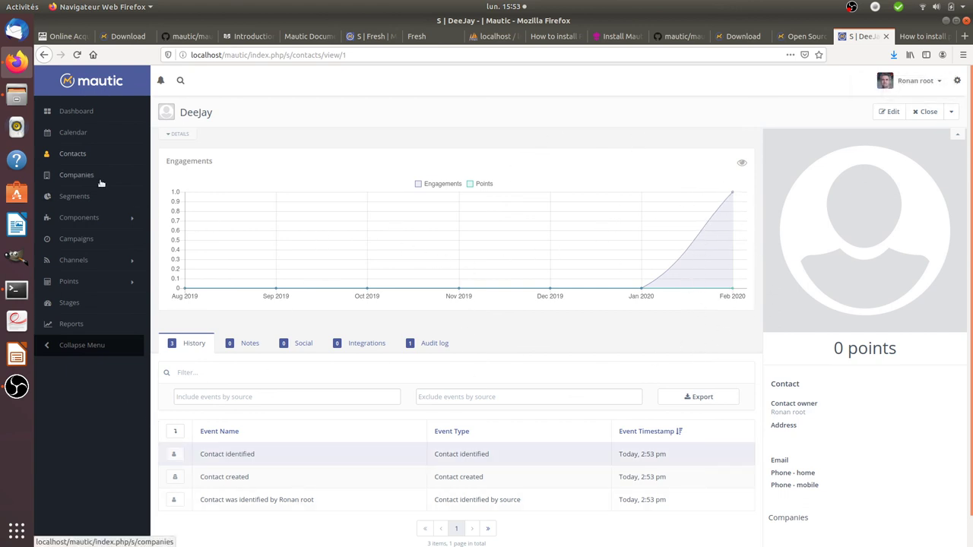
# - Start a new landing page from the Components > Landing Pages list
pyautogui.click(88, 219)
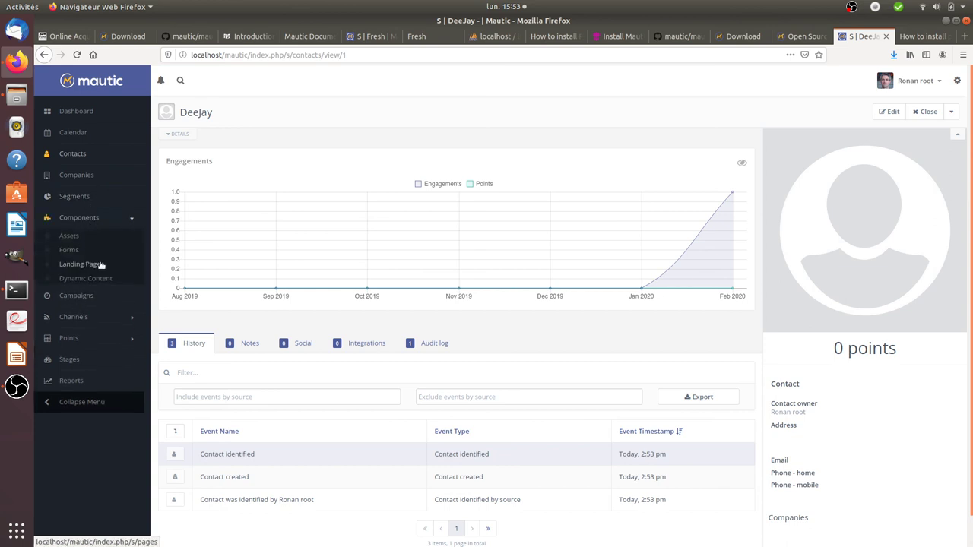
pyautogui.click(98, 264)
pyautogui.click(943, 112)
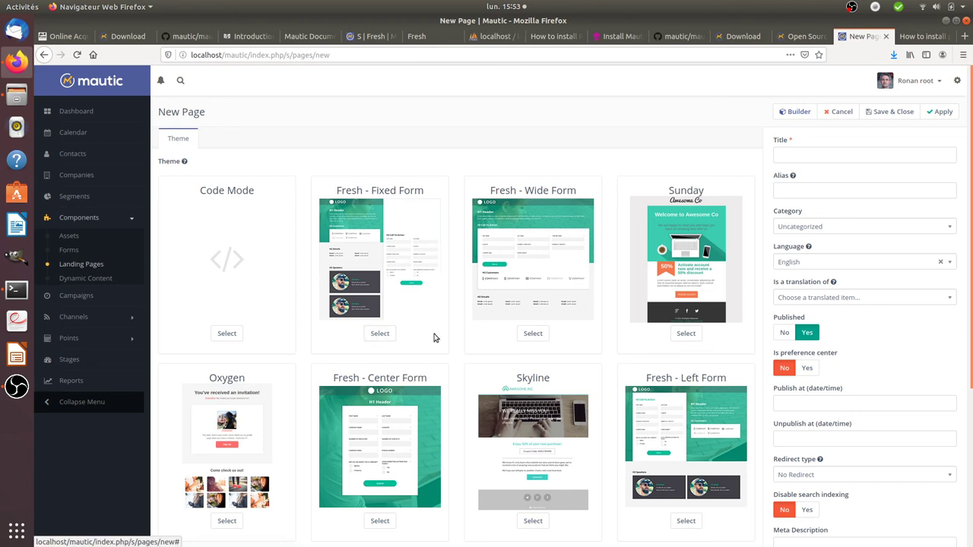
# - Give the new landing page the Fresh - Wide Form theme and title 'Great landing page', then save it
pyautogui.scroll(-2, 523, 335)
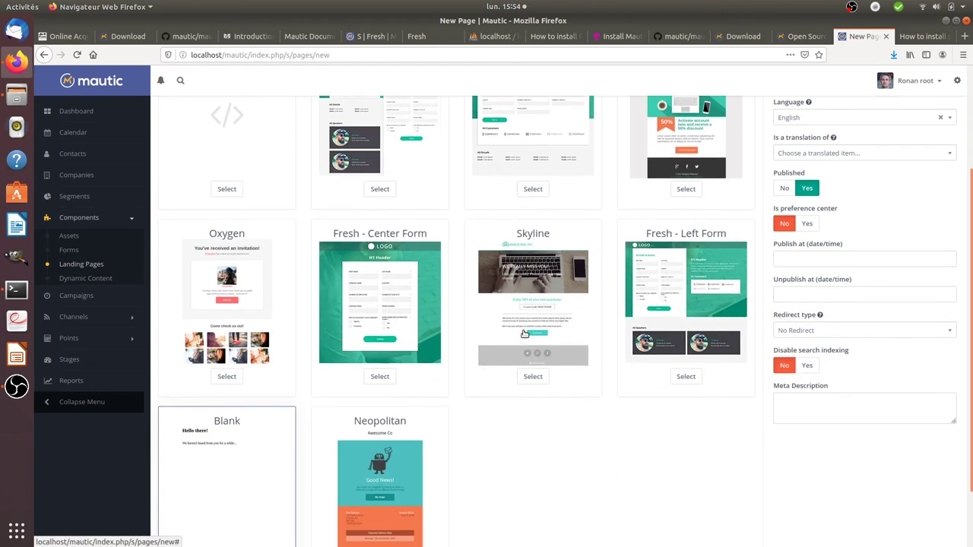
pyautogui.scroll(2, 524, 335)
pyautogui.click(532, 277)
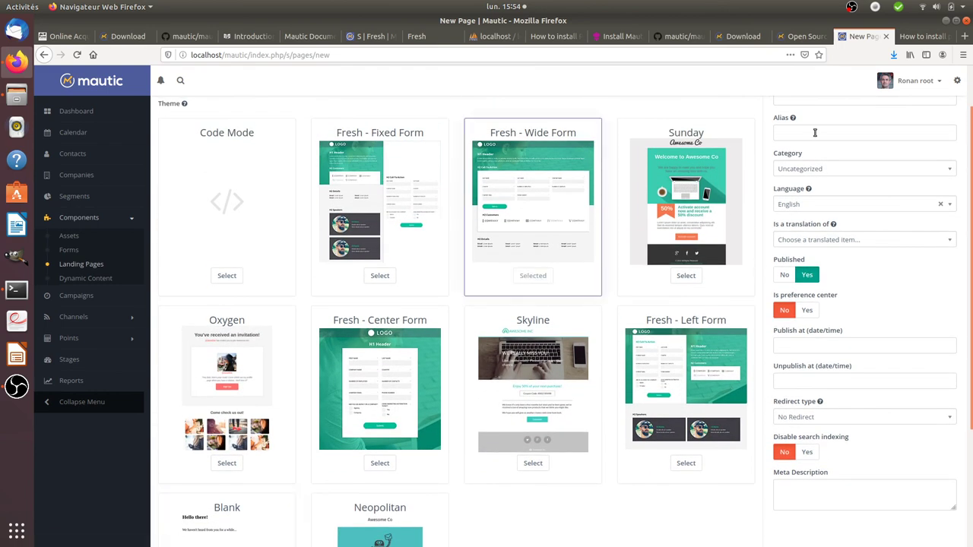
pyautogui.scroll(1, 798, 171)
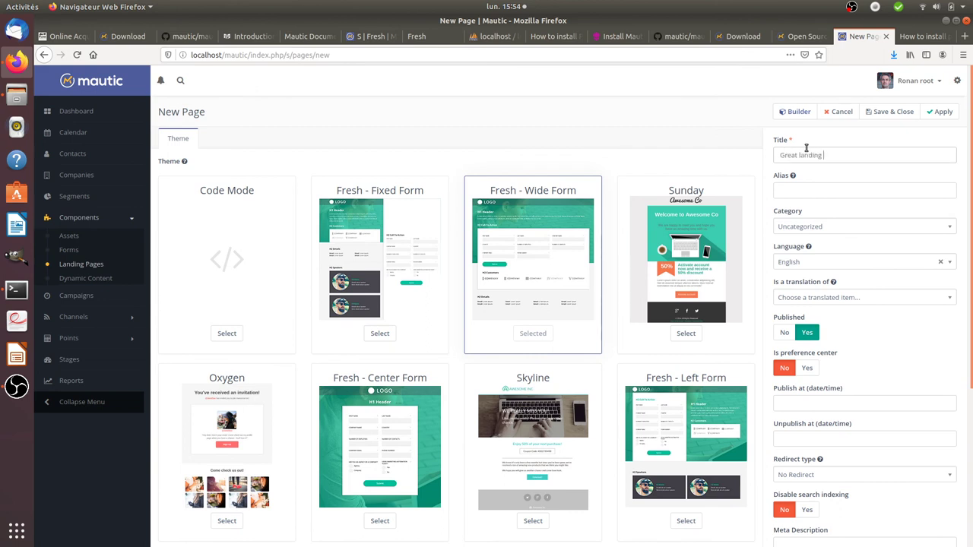
pyautogui.write('page')
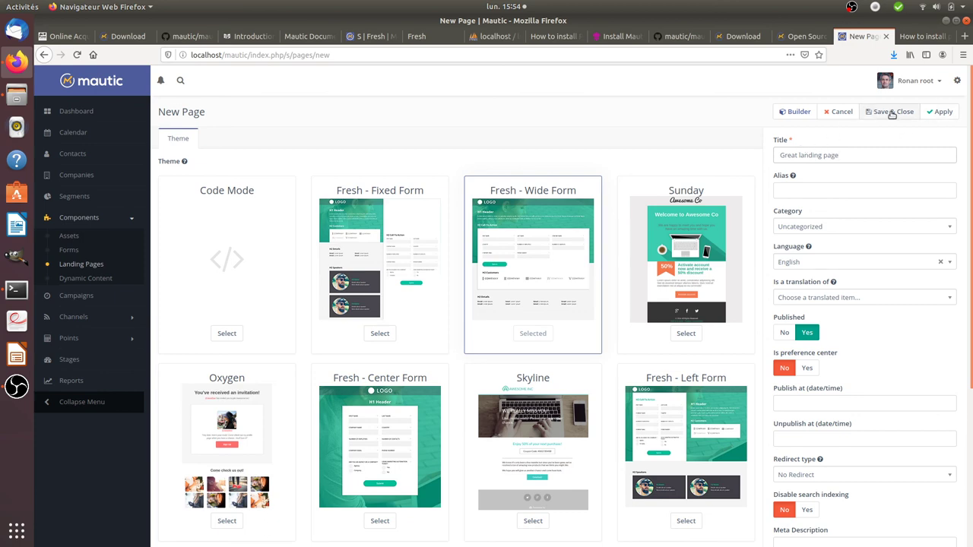
pyautogui.click(892, 113)
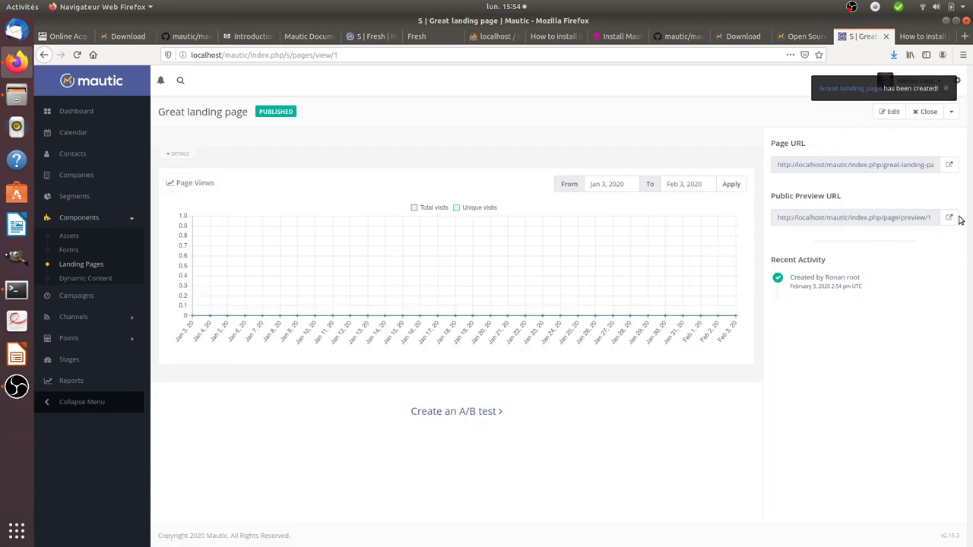
# - View the page's public preview in a new tab, then return to its details and select 'localhost' in the address
pyautogui.click(949, 218)
pyautogui.scroll(-2, 417, 209)
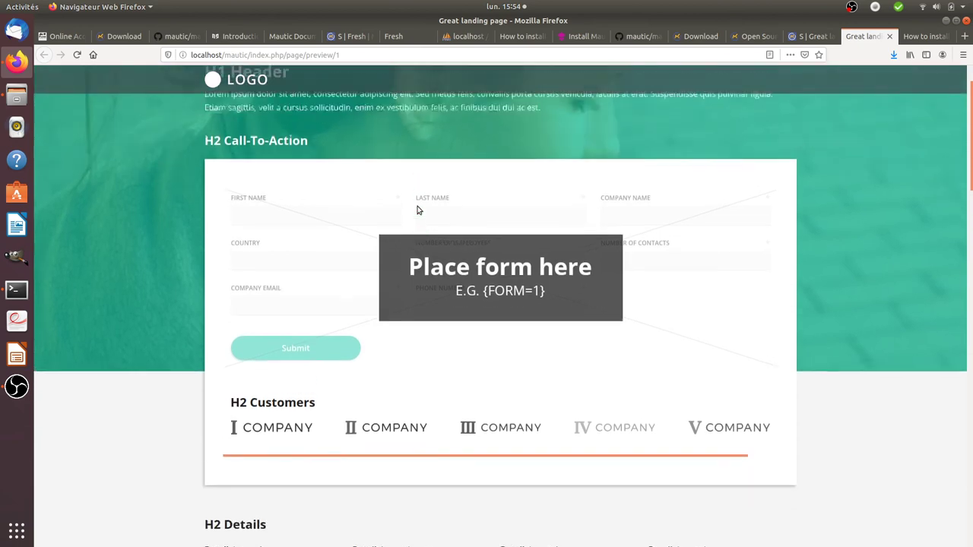
pyautogui.scroll(2, 342, 228)
pyautogui.scroll(-6, 372, 282)
pyautogui.scroll(-3, 430, 270)
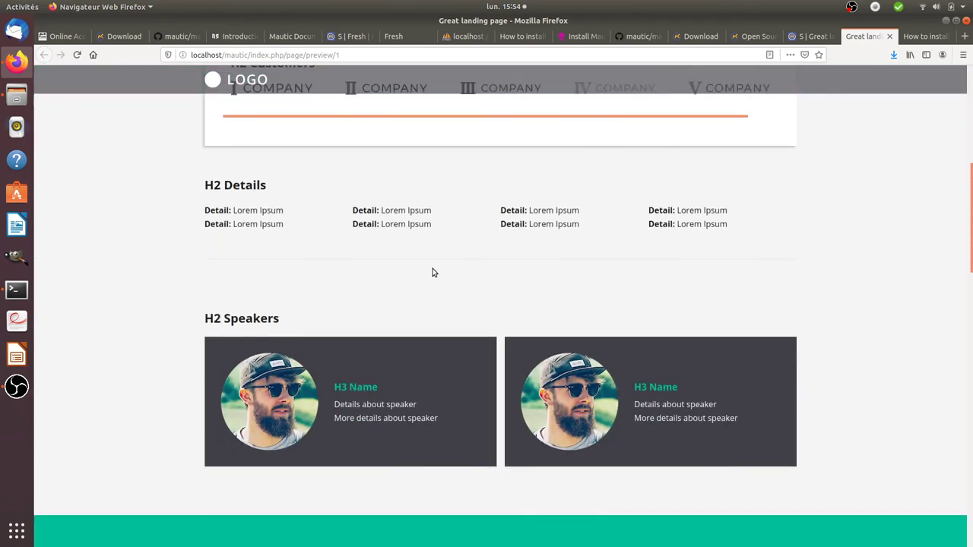
pyautogui.scroll(8, 432, 272)
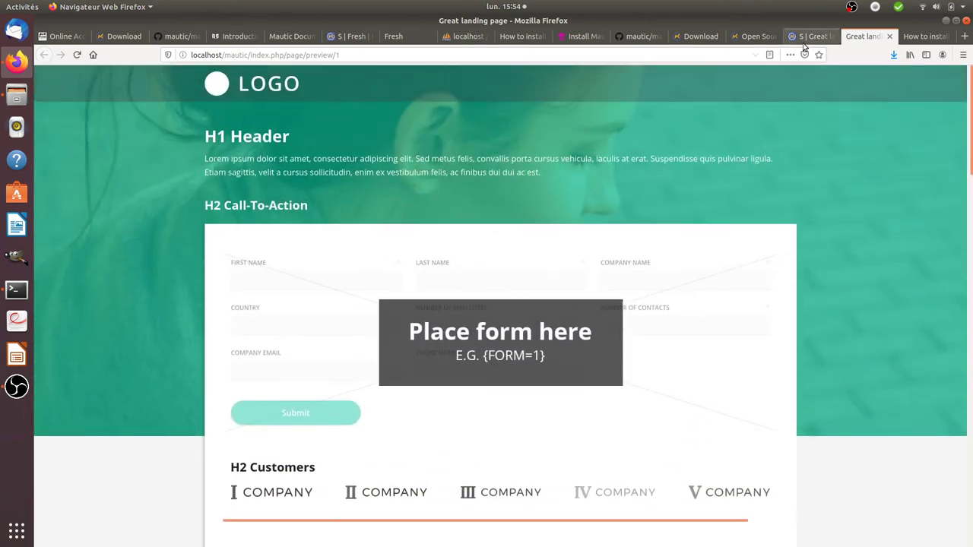
pyautogui.click(807, 38)
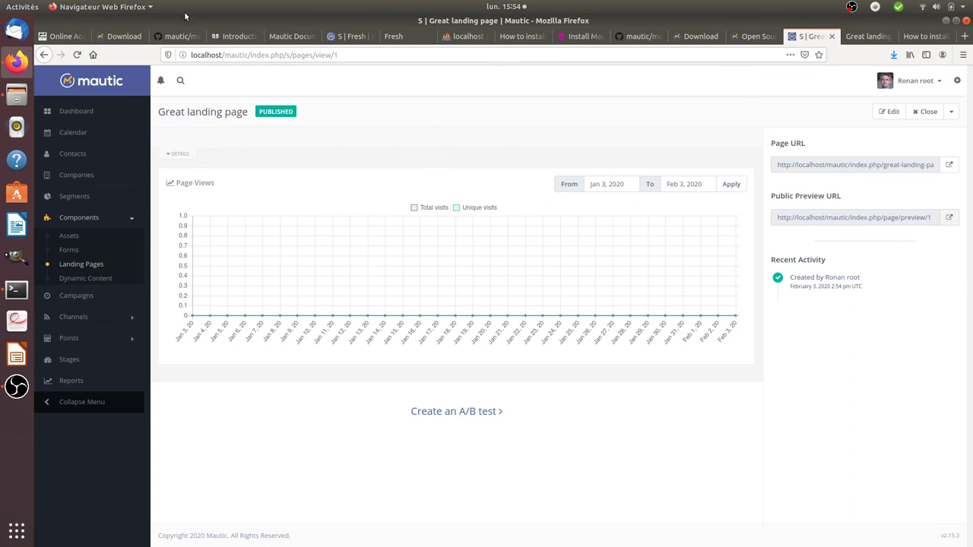
pyautogui.moveTo(225, 56); pyautogui.dragTo(183, 61)
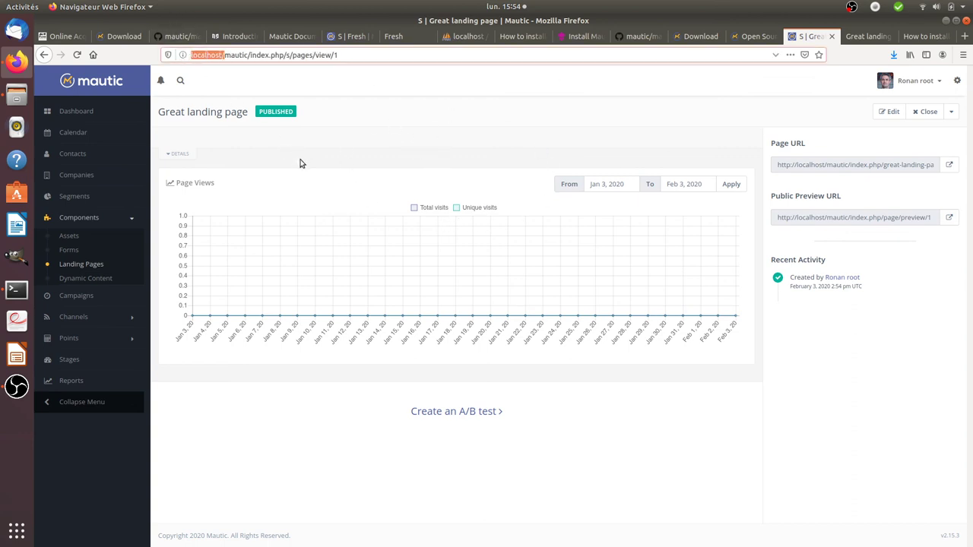